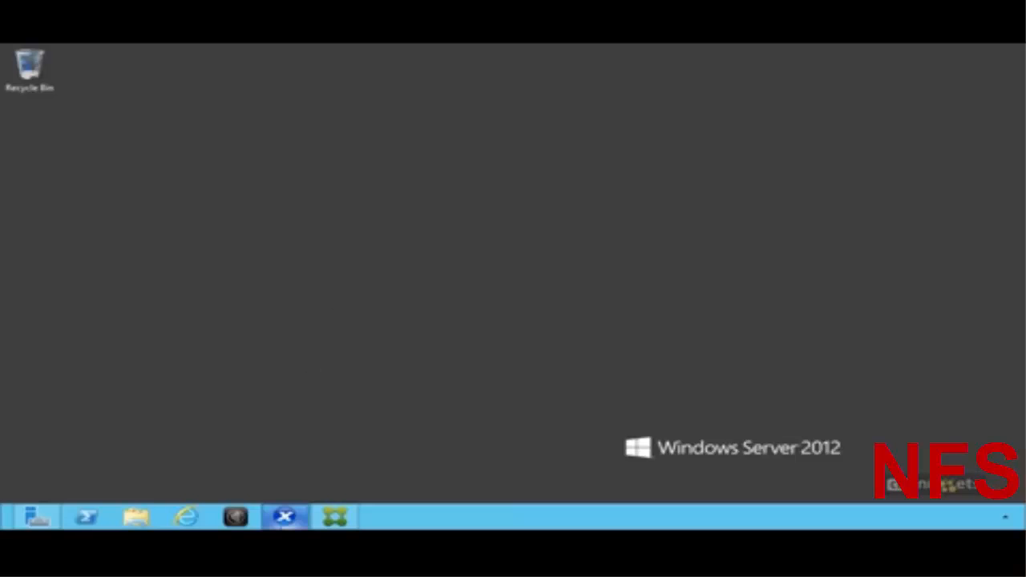
# Step: Check the template VM's console in XenCenter, then minimize XenCenter
pyautogui.moveTo(295, 526)
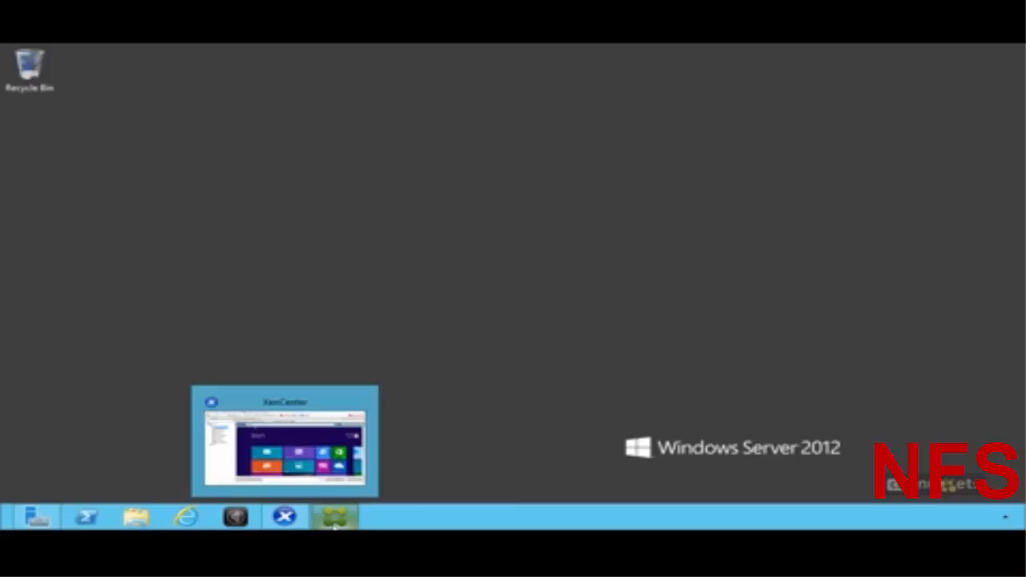
pyautogui.click(285, 517)
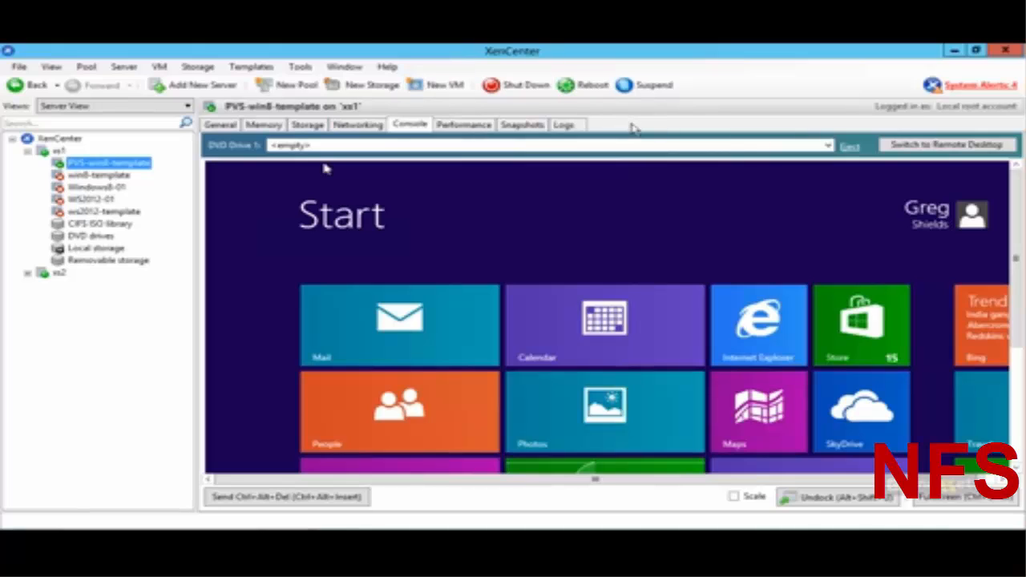
pyautogui.click(954, 51)
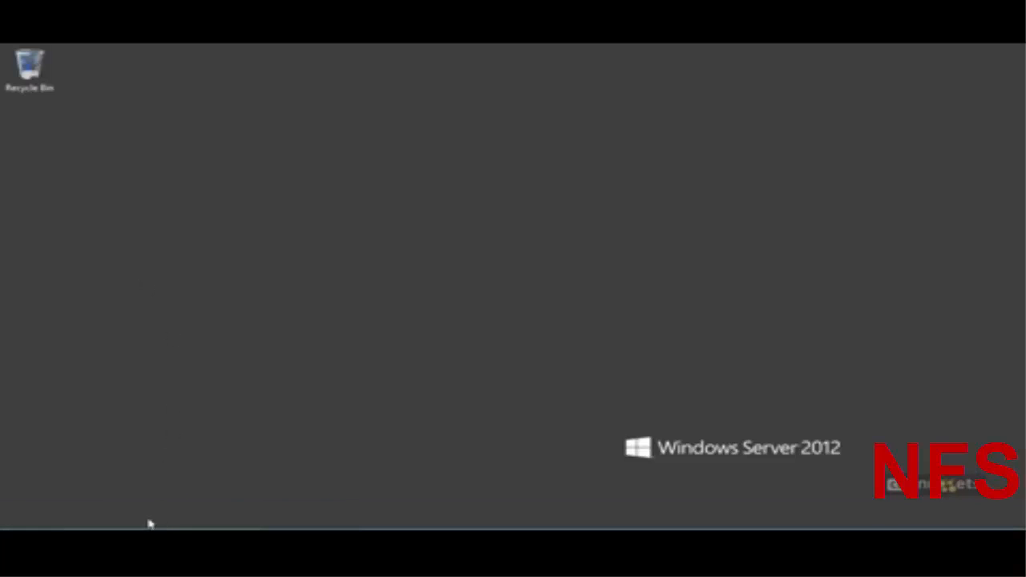
# Step: Launch the Provisioning Services setup menu from the PVS_70 DVD drive under Computer
pyautogui.click(144, 521)
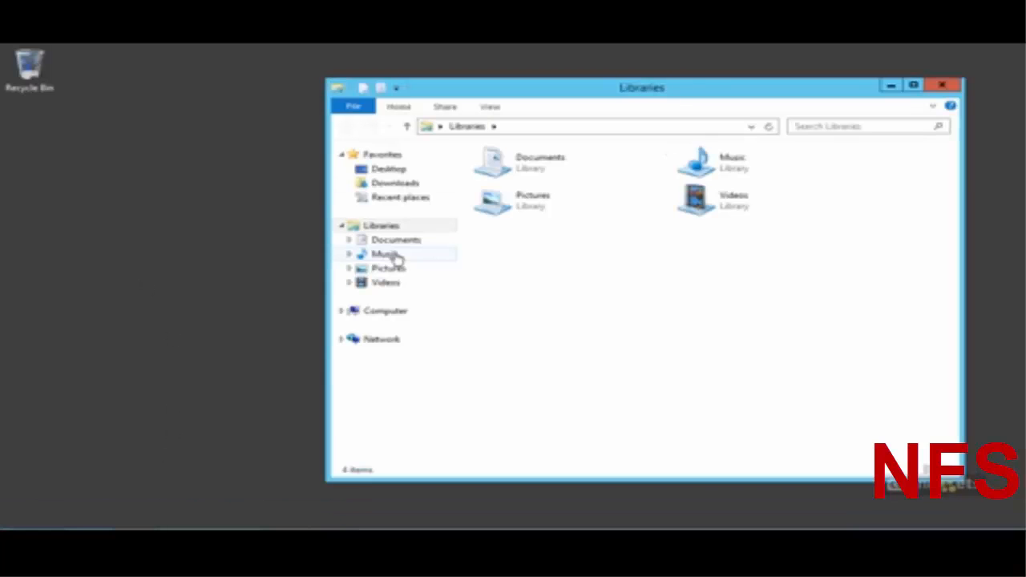
pyautogui.click(387, 313)
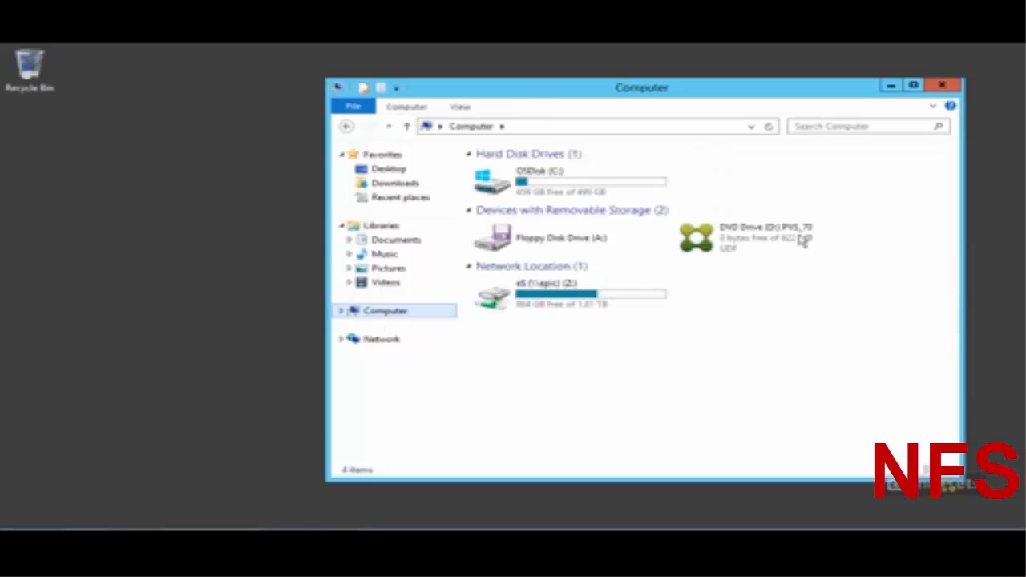
pyautogui.doubleClick(750, 244)
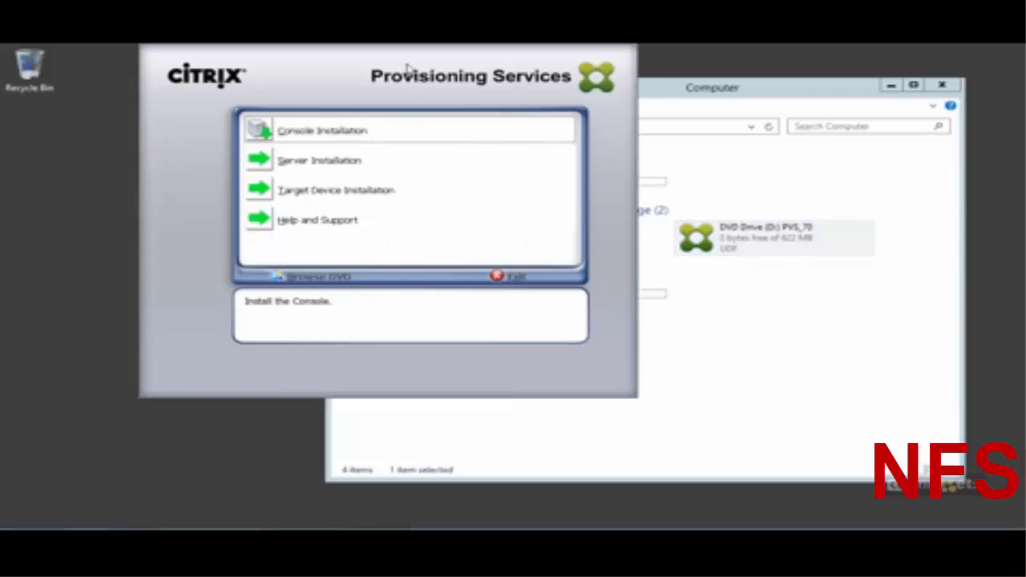
# Step: Choose Server Installation, then Install Server, to start the x64 server installation wizard
pyautogui.moveTo(407, 70); pyautogui.dragTo(532, 124)
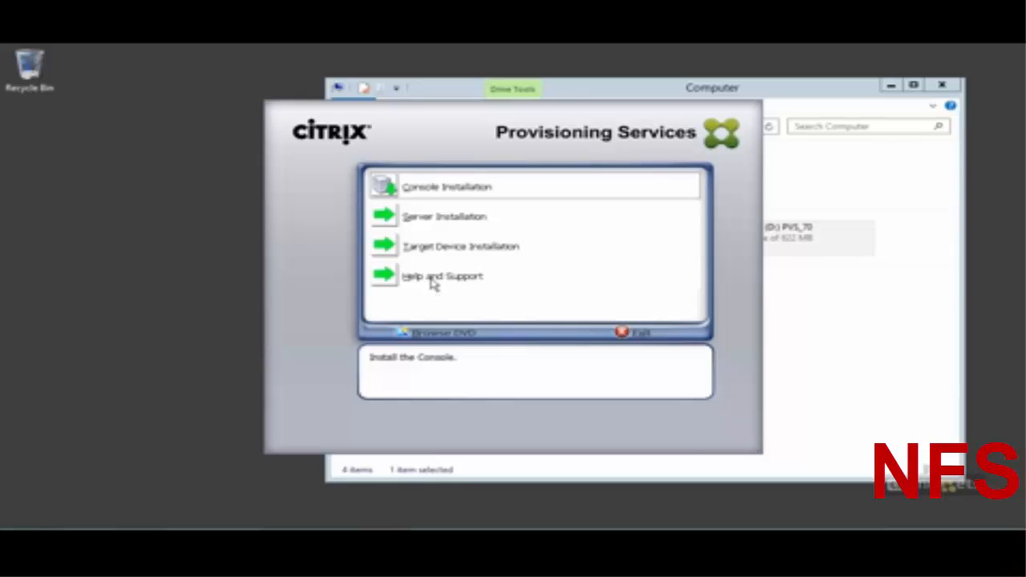
pyautogui.click(443, 226)
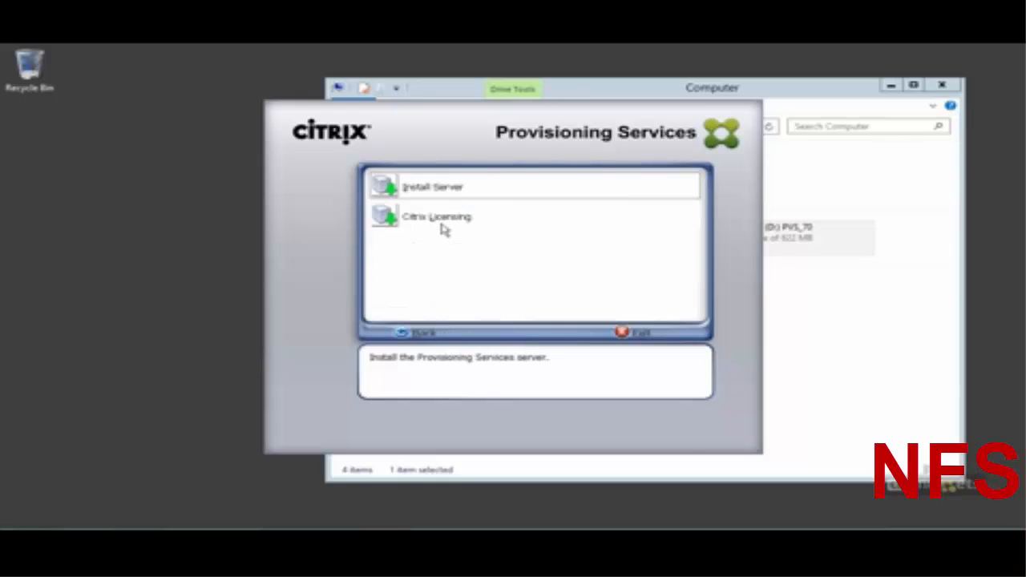
pyautogui.click(442, 198)
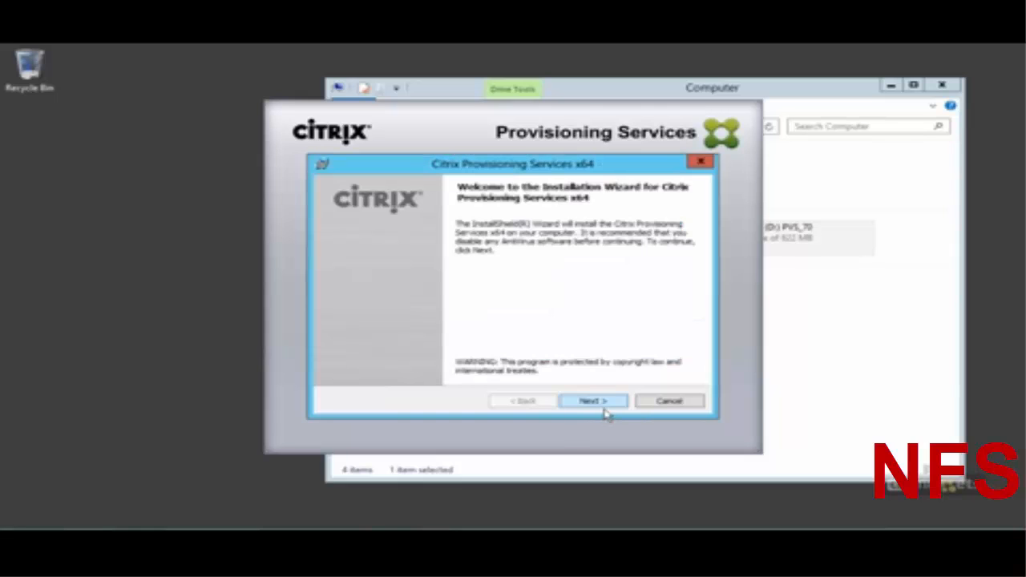
# Step: Accept the license and install the PVS x64 server with default customer details and destination folder
pyautogui.click(605, 410)
pyautogui.click(492, 354)
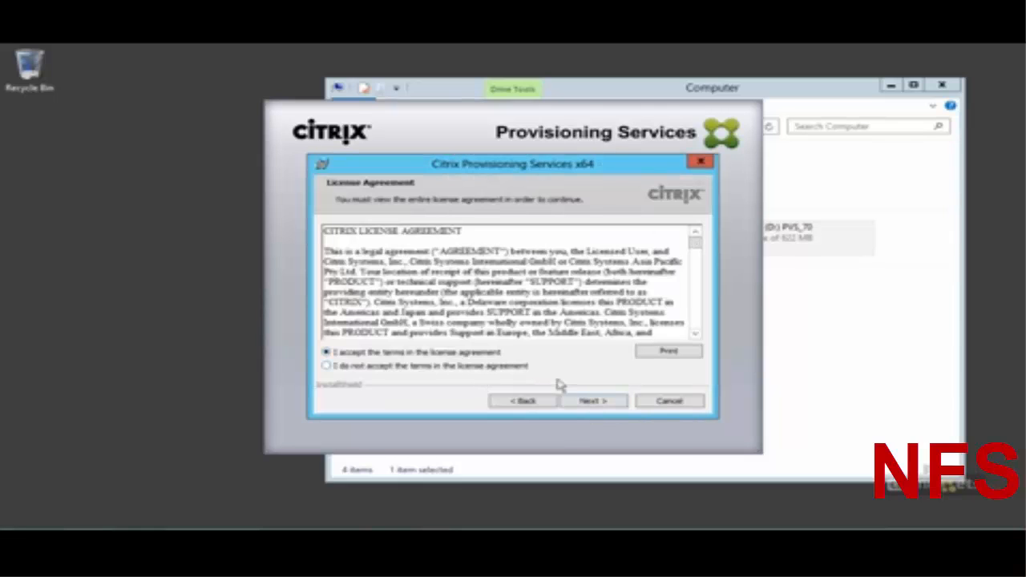
pyautogui.click(593, 401)
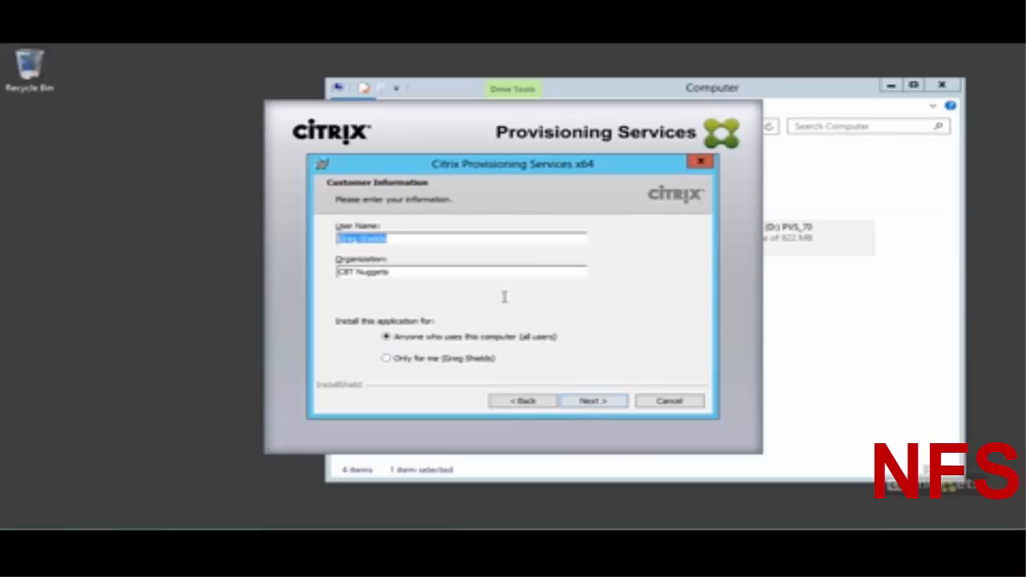
pyautogui.click(602, 403)
pyautogui.click(604, 409)
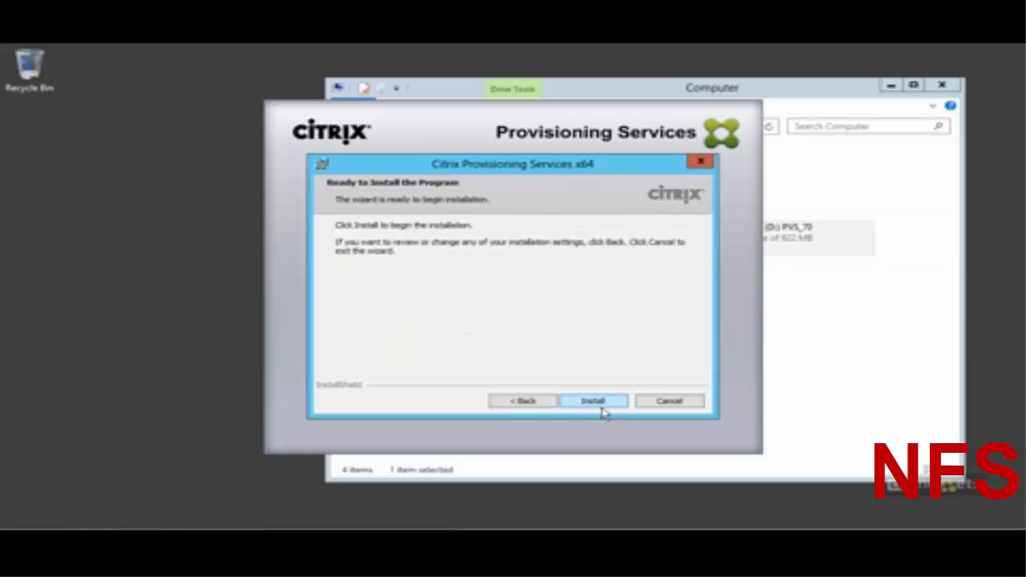
pyautogui.click(601, 407)
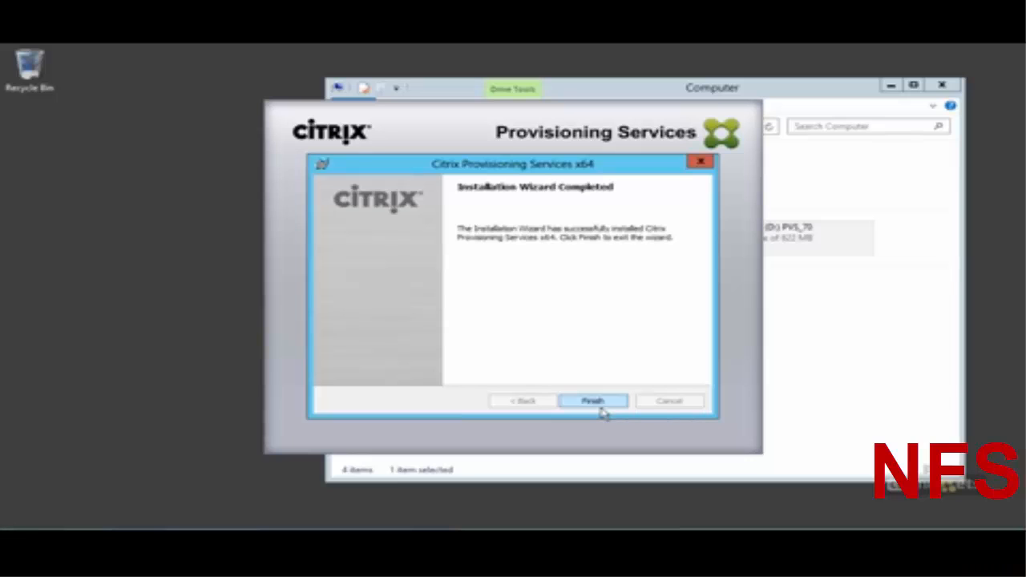
pyautogui.click(595, 401)
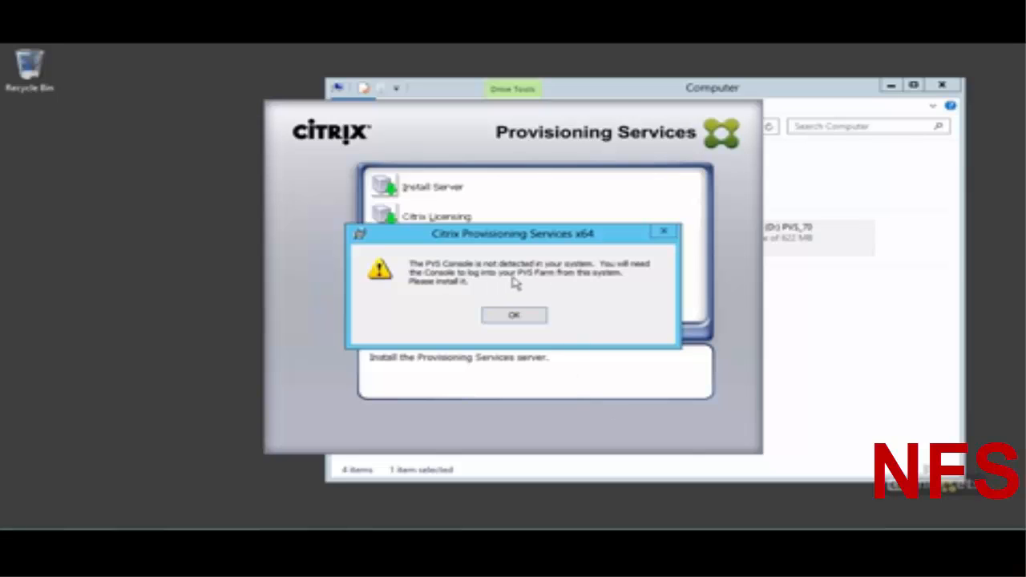
# Step: Dismiss the console warning and set IP addresses to come from a DHCP service on another computer
pyautogui.click(515, 320)
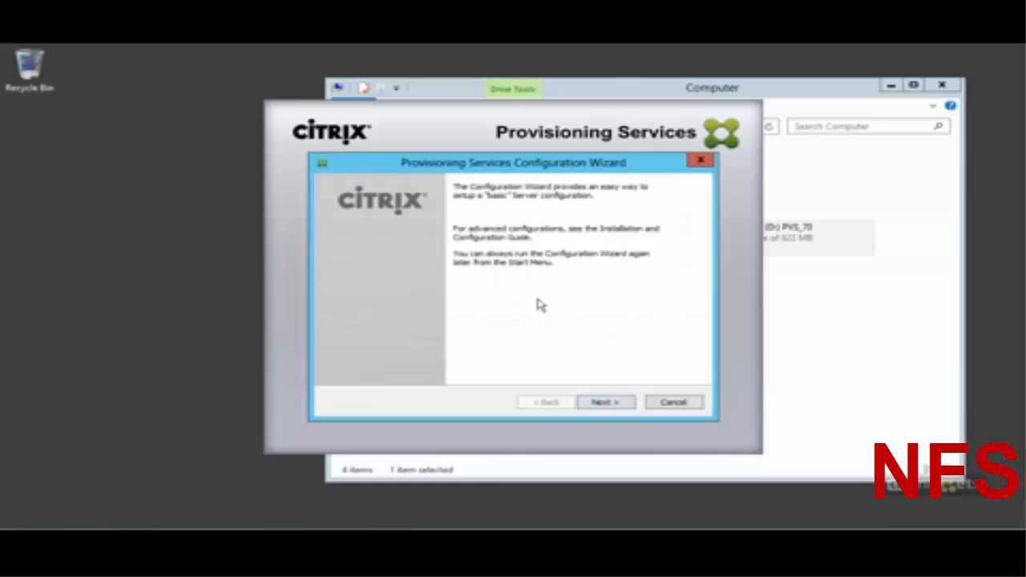
pyautogui.click(624, 407)
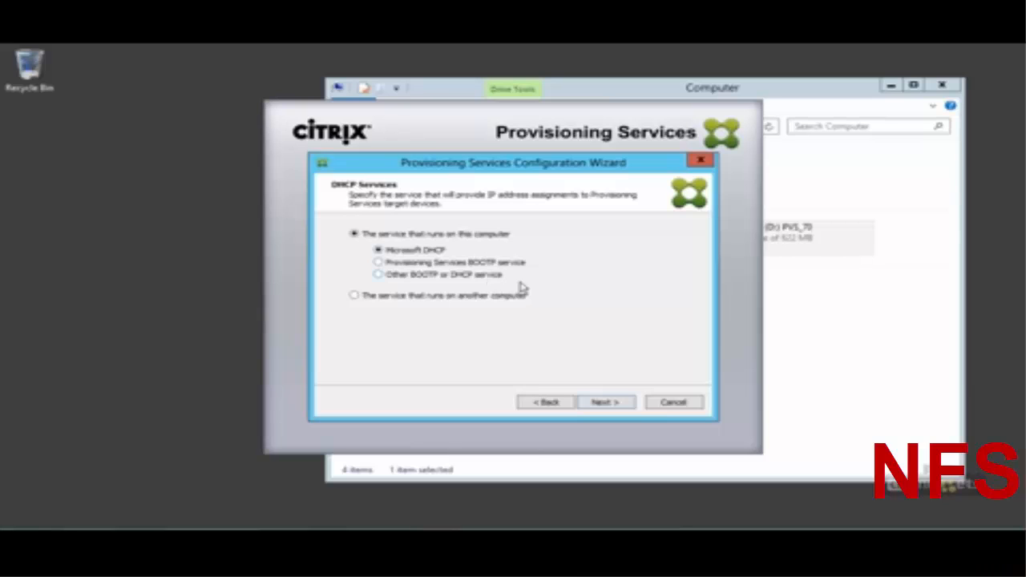
pyautogui.click(475, 305)
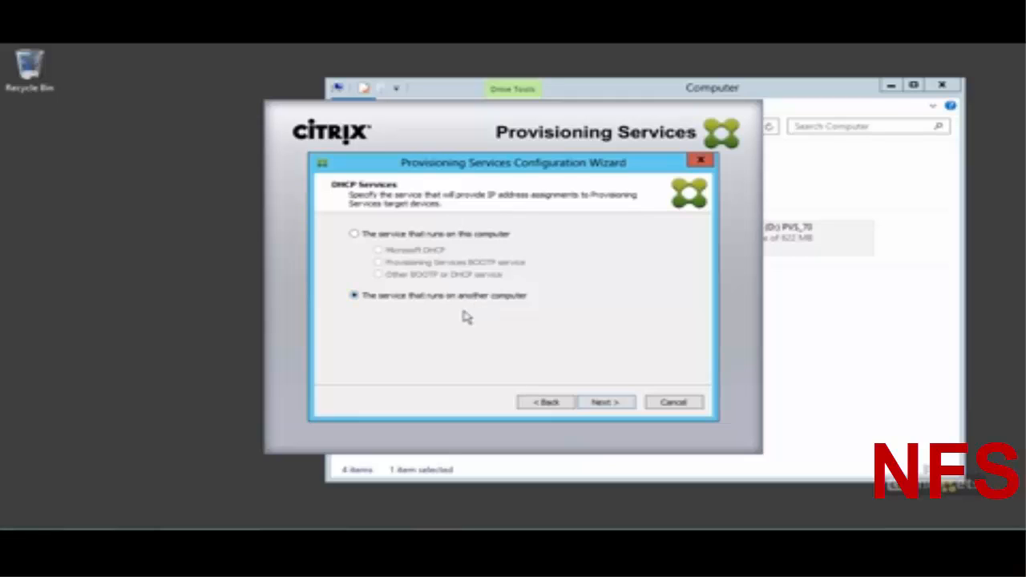
pyautogui.click(608, 403)
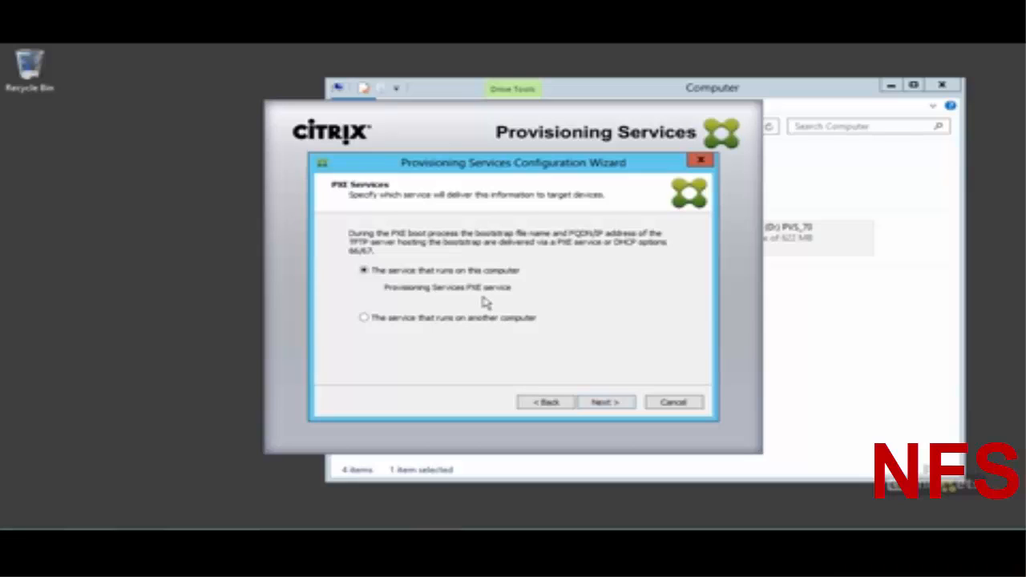
# Step: Keep the PXE service on this computer and create a new farm
pyautogui.click(630, 408)
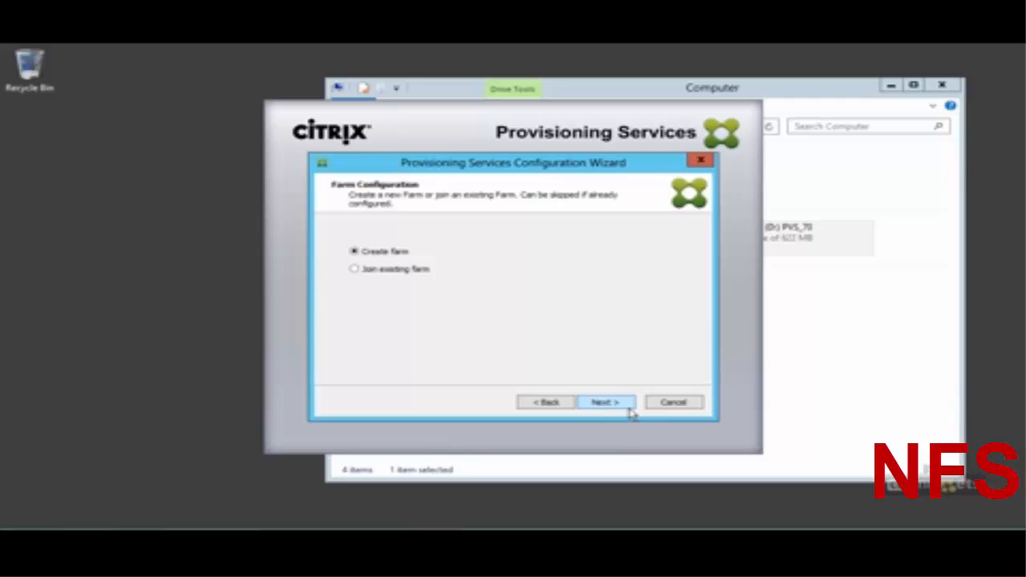
pyautogui.click(630, 409)
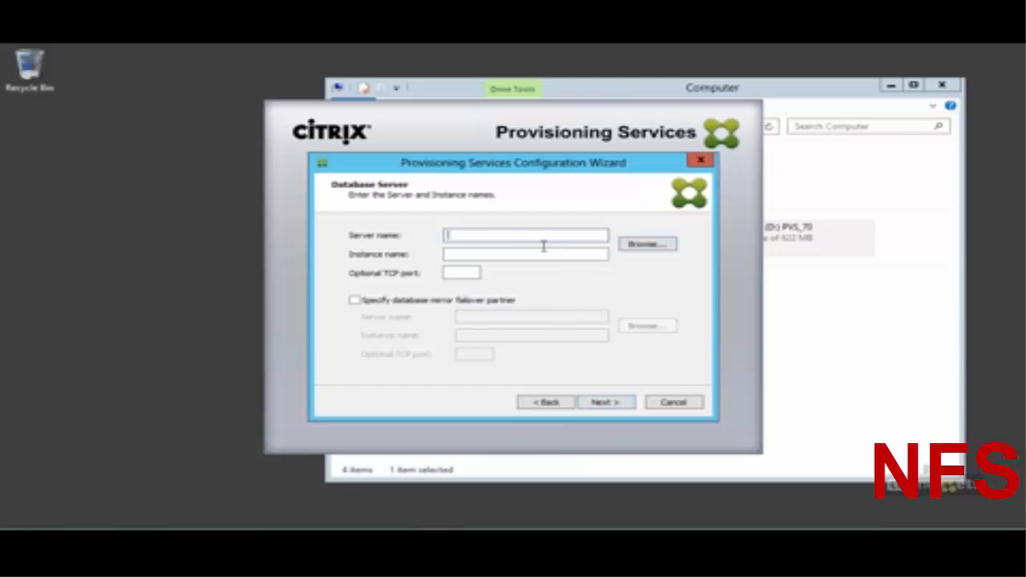
# Step: Set the database server to XD1 (xd1.company.plri) from the SQL Servers list
pyautogui.write('xd1.company.pl')
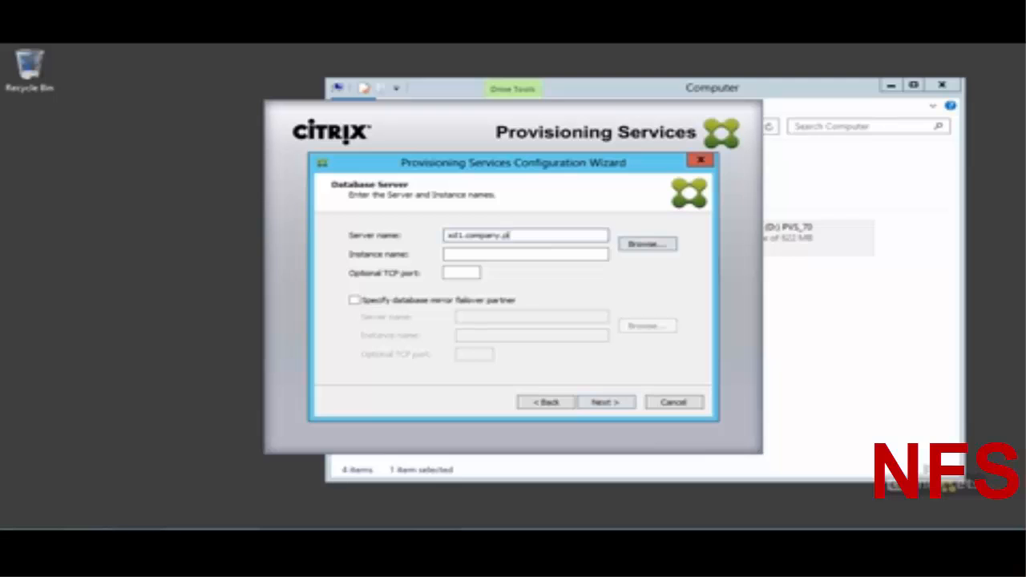
pyautogui.write('ri')
pyautogui.click(654, 247)
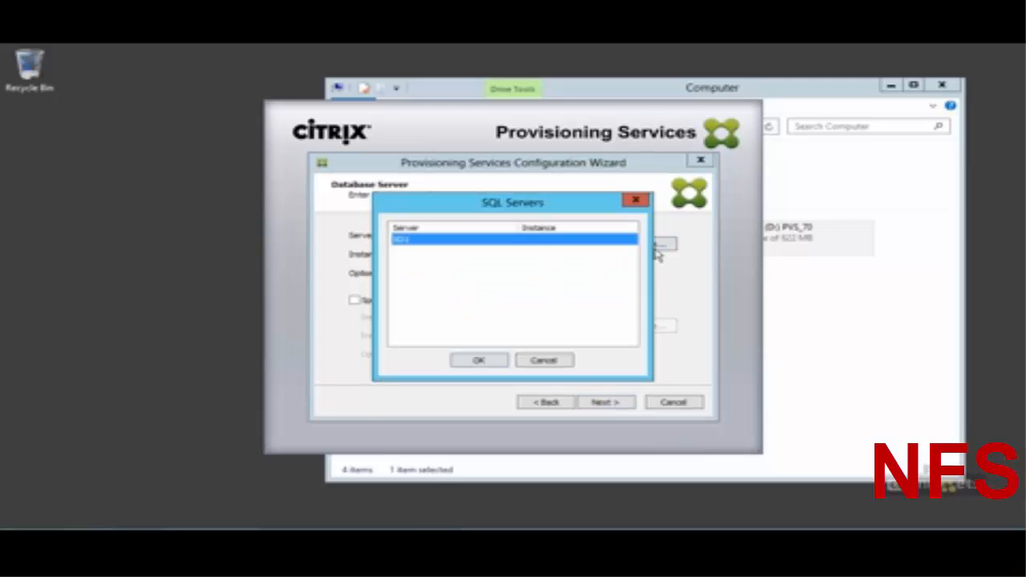
pyautogui.click(495, 365)
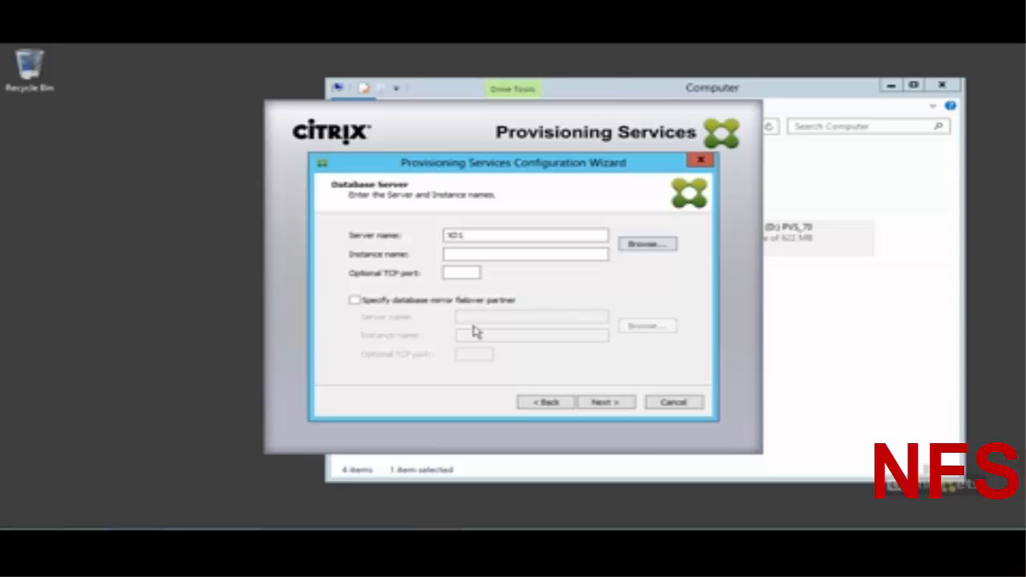
pyautogui.click(618, 406)
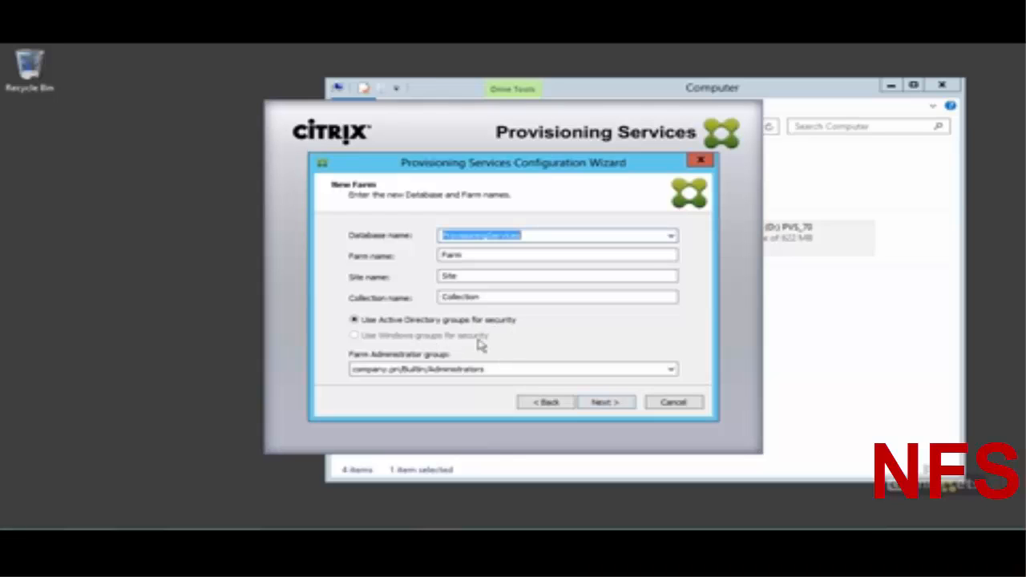
# Step: Keep the default database, farm, site, collection names and Farm Administrator group
pyautogui.click(433, 371)
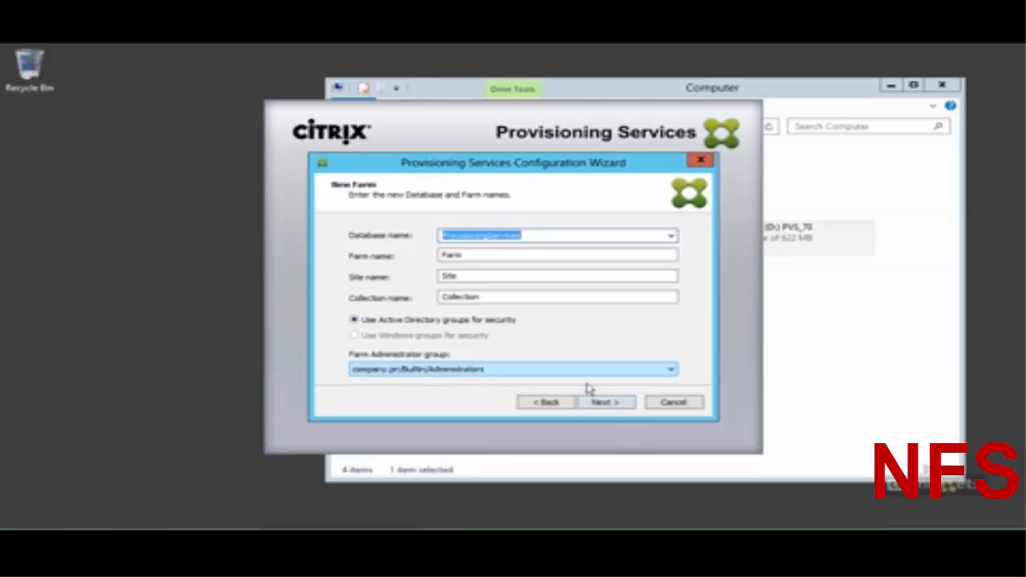
pyautogui.click(622, 413)
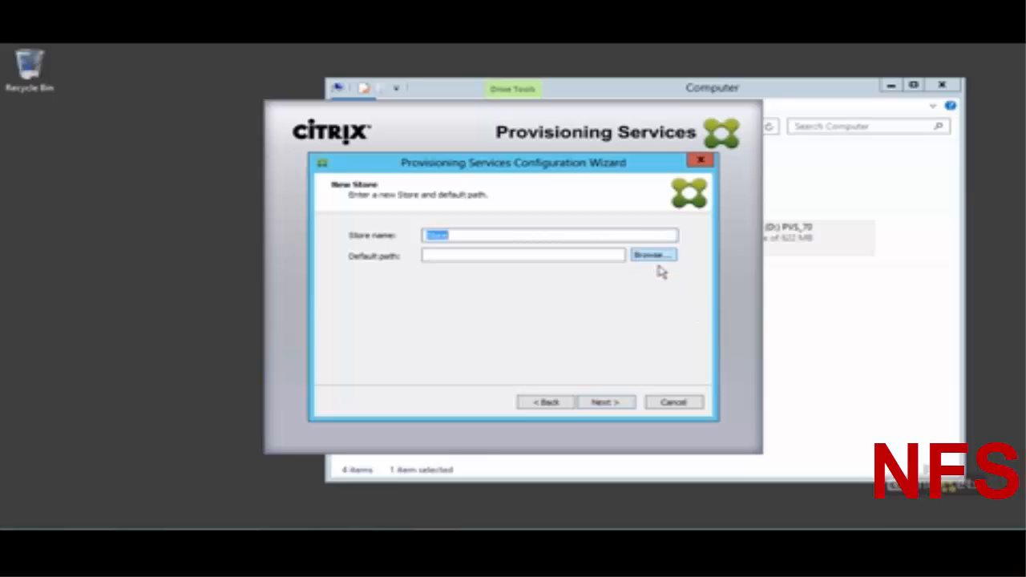
# Step: Create a new C:\PVSStore folder and make it the store's default path
pyautogui.click(655, 255)
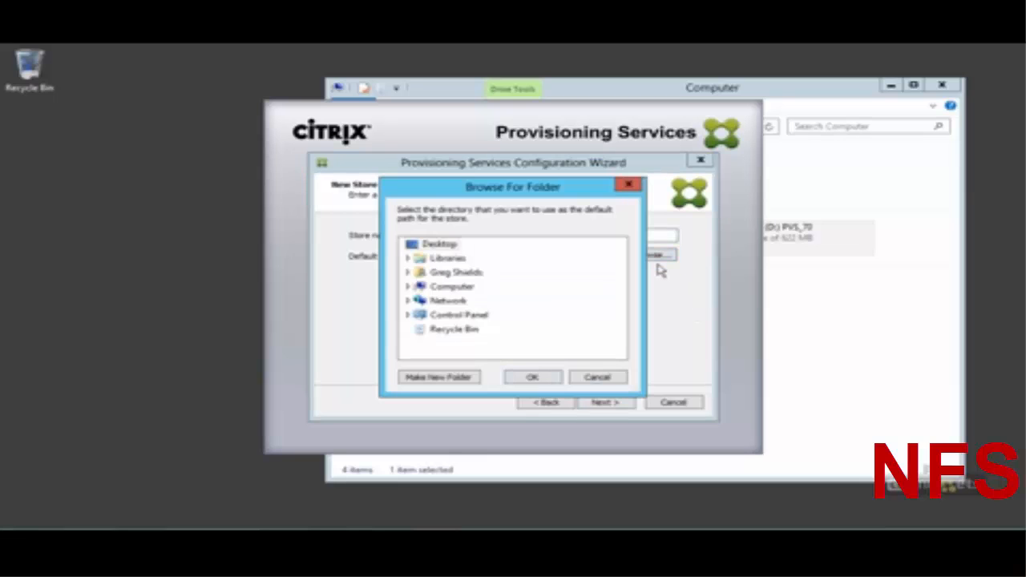
pyautogui.click(409, 286)
pyautogui.doubleClick(453, 316)
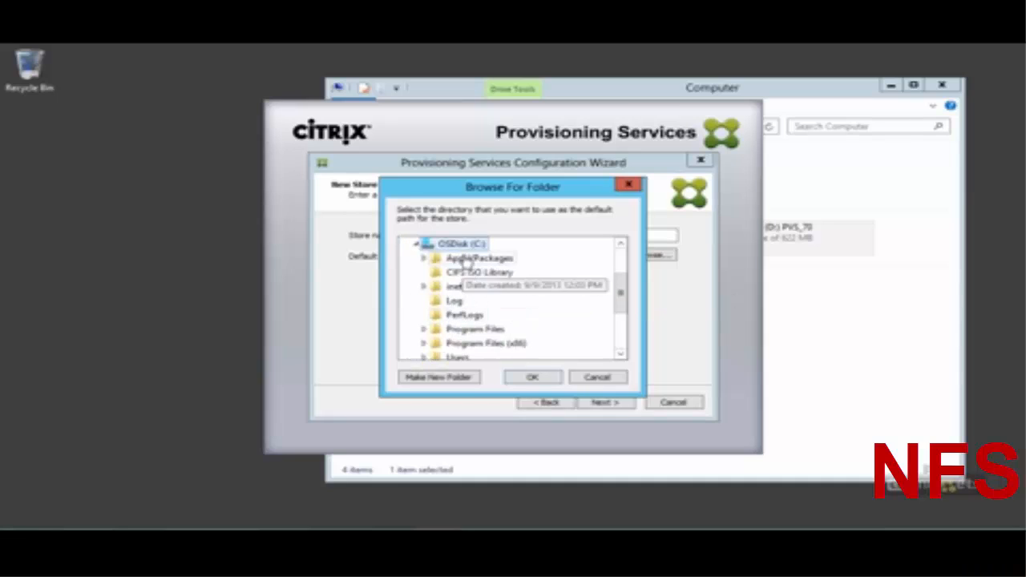
pyautogui.click(451, 379)
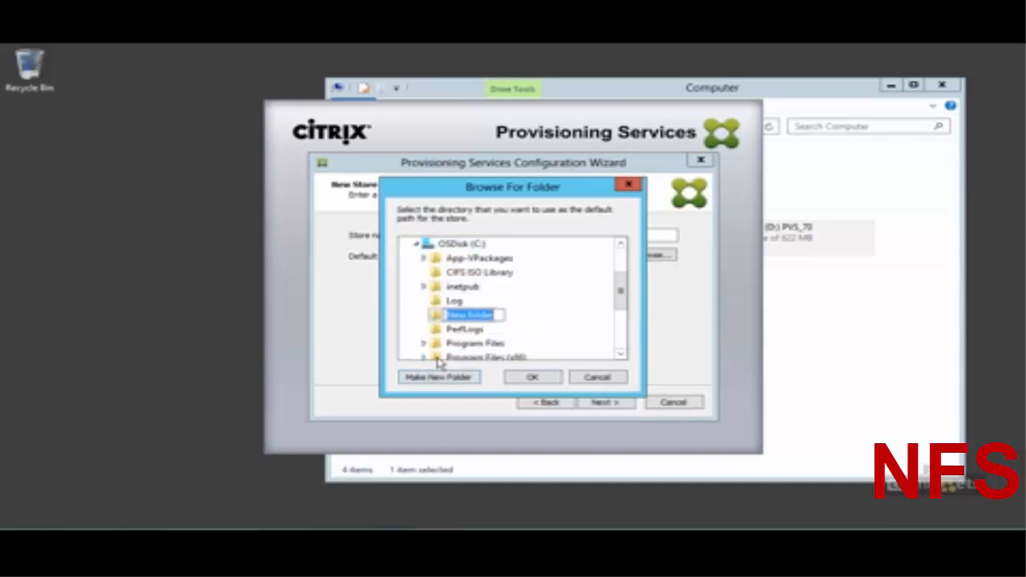
pyautogui.write('PVSStore')
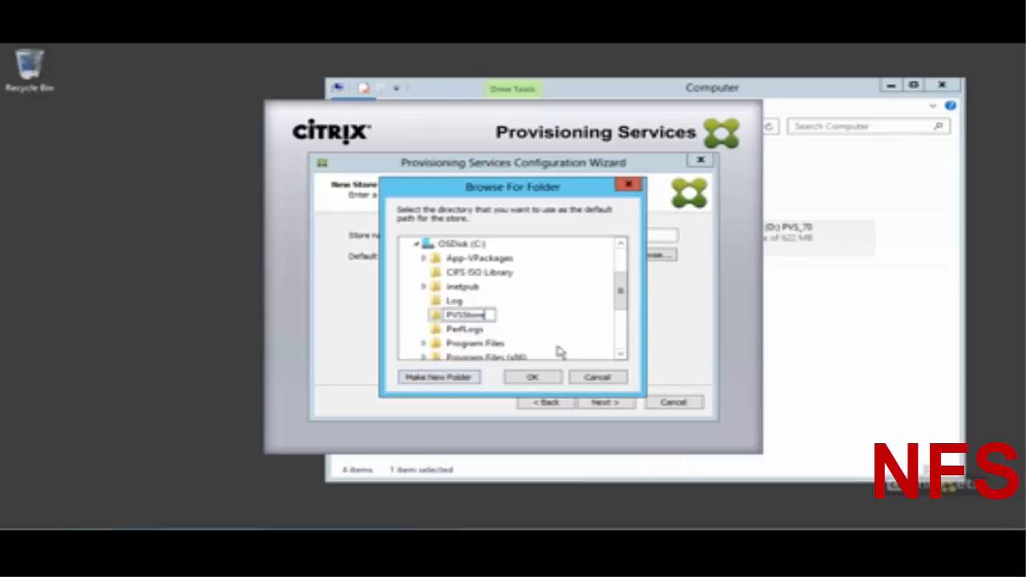
pyautogui.click(532, 381)
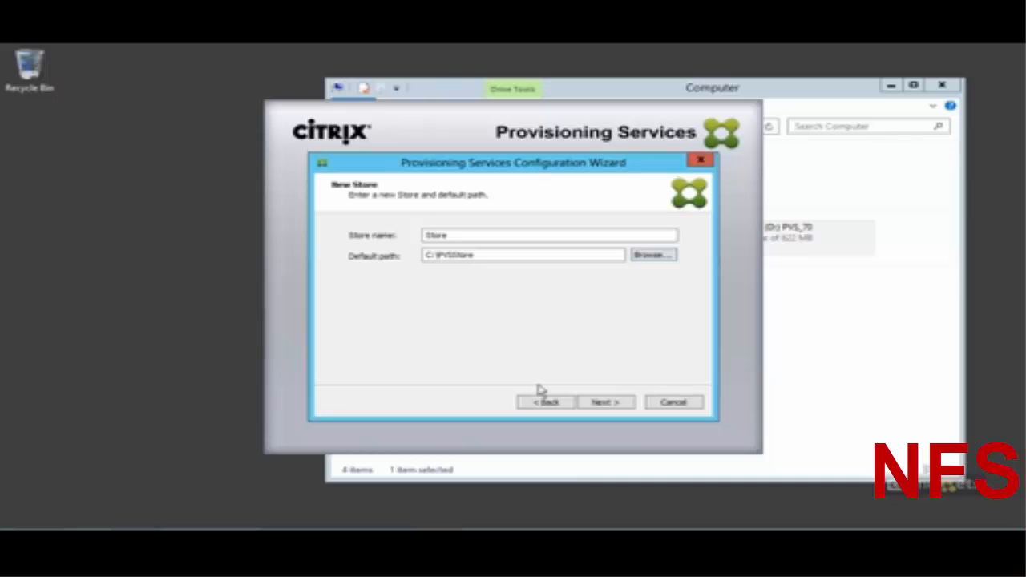
pyautogui.click(606, 402)
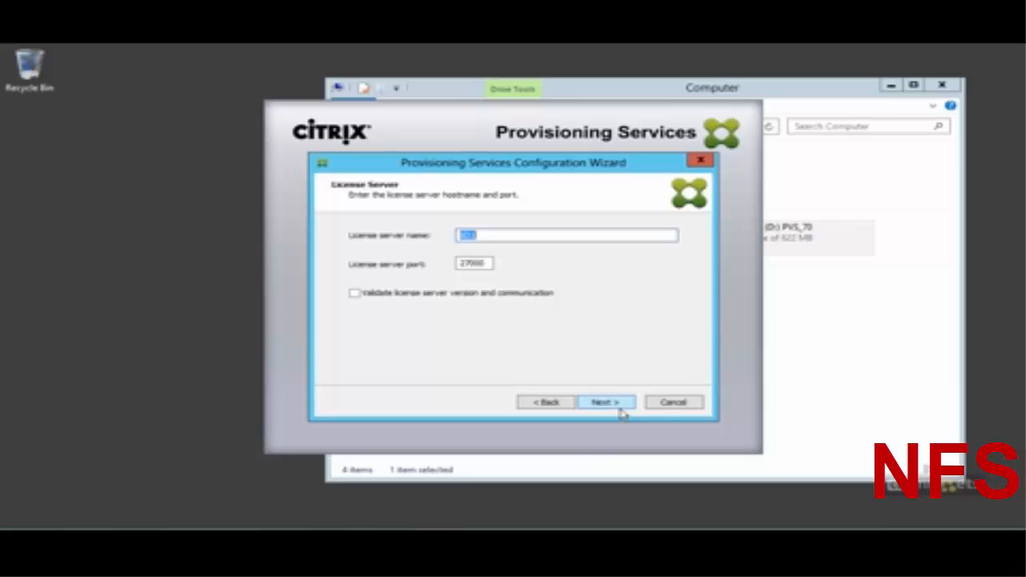
# Step: Enable 'Validate license server version and communication' for the license server on port 27000
pyautogui.click(531, 293)
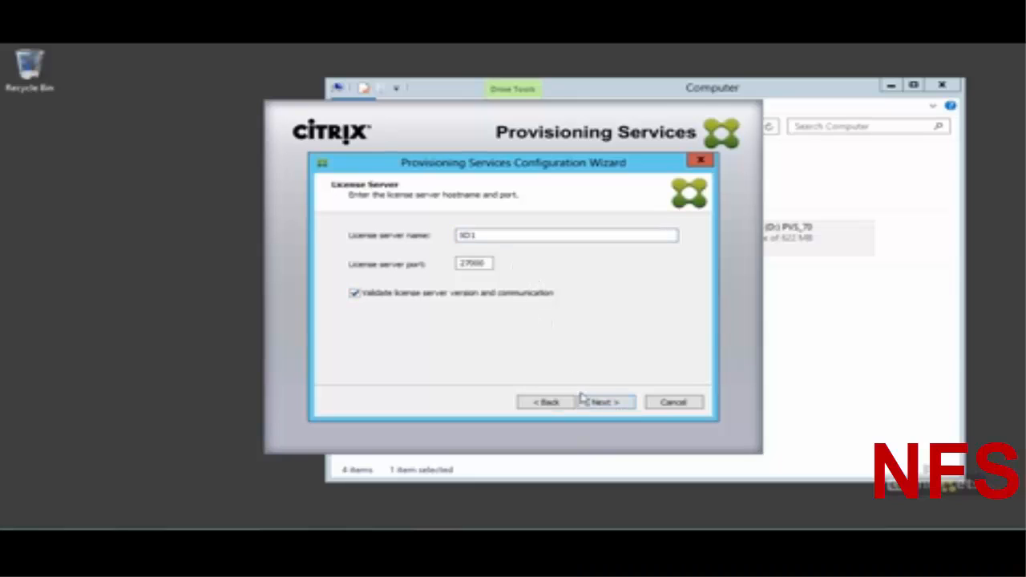
pyautogui.click(607, 404)
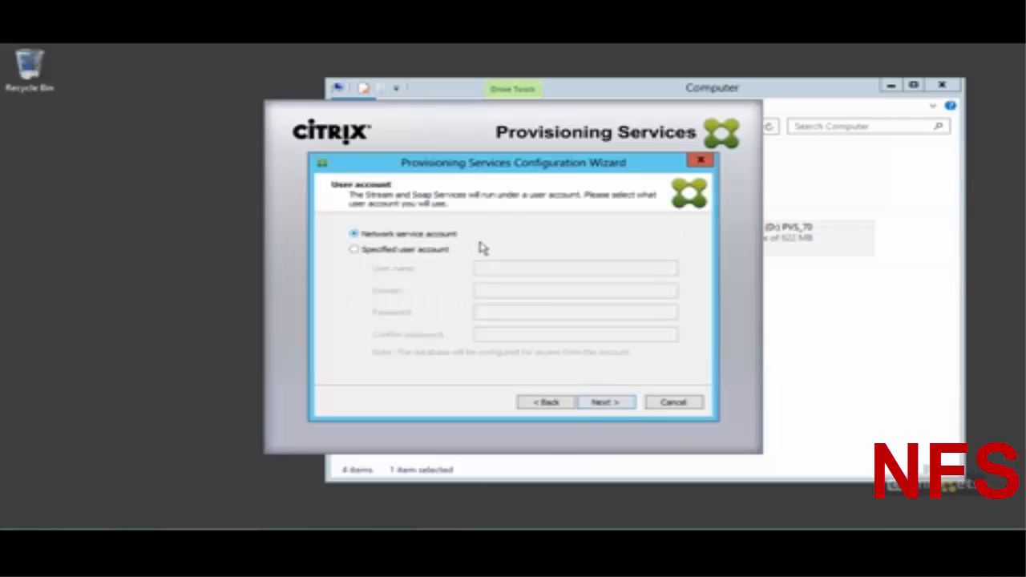
# Step: Run the services under a specified account: enter its user name, domain 'company' and password twice
pyautogui.click(409, 252)
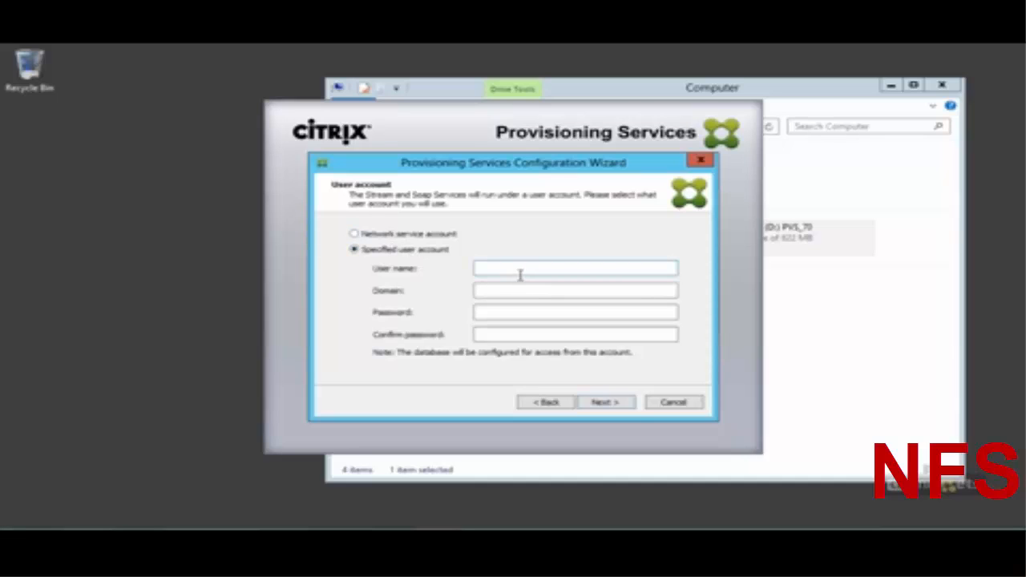
pyautogui.click(519, 271)
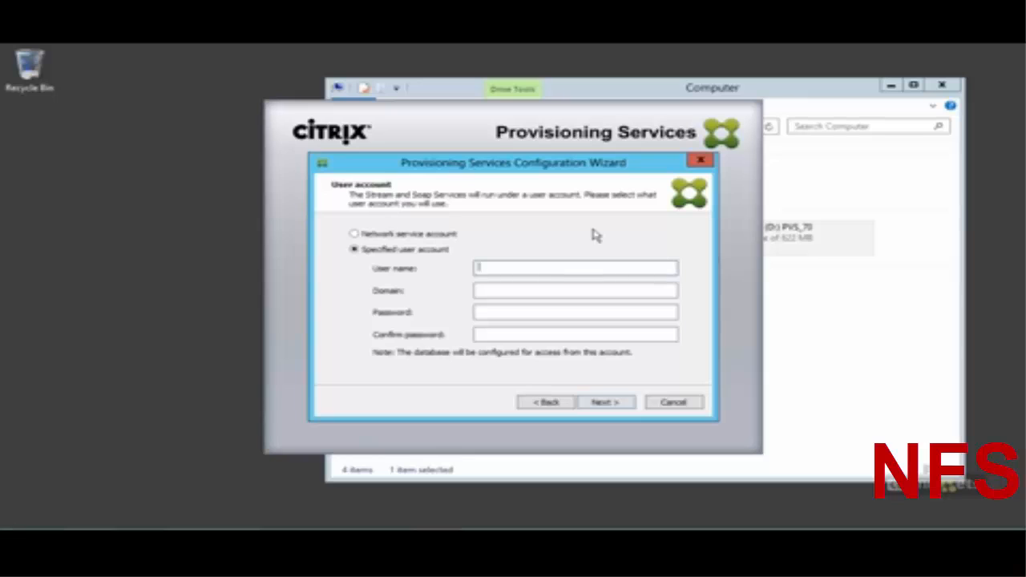
pyautogui.press('Tab')
pyautogui.write('company')
pyautogui.press('Tab')
pyautogui.write('*********')
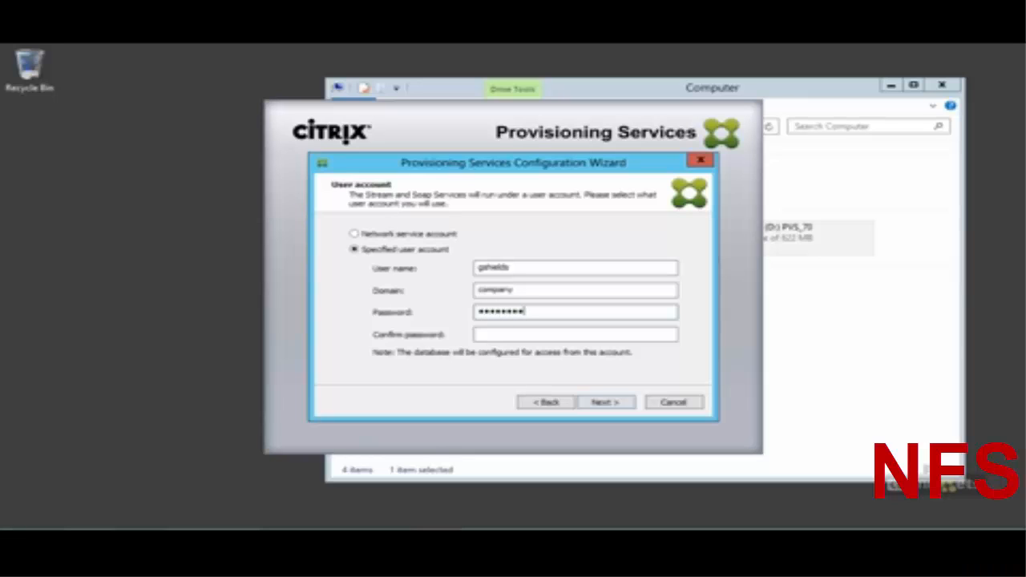
pyautogui.press('Tab')
pyautogui.write('*********')
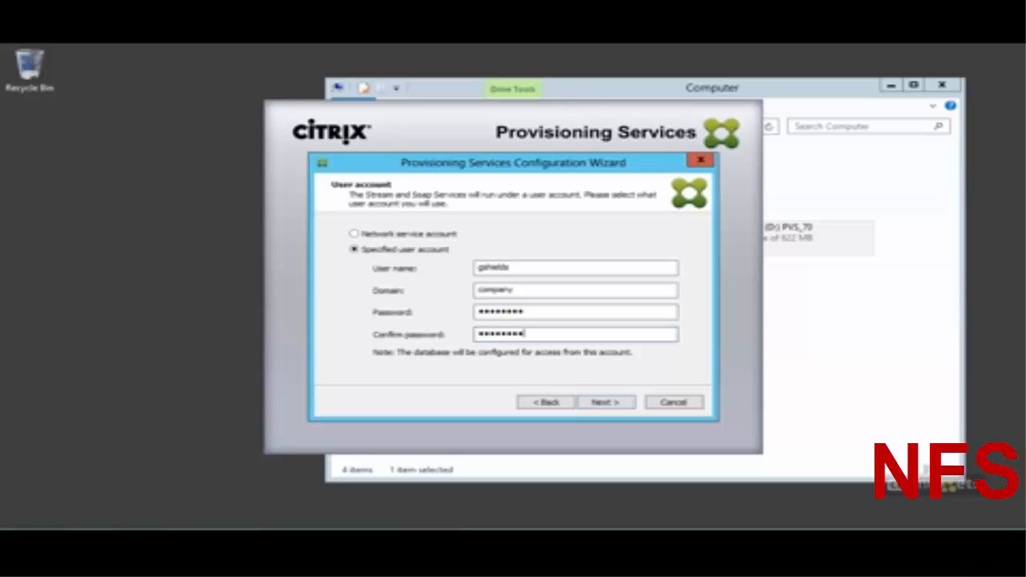
pyautogui.click(605, 403)
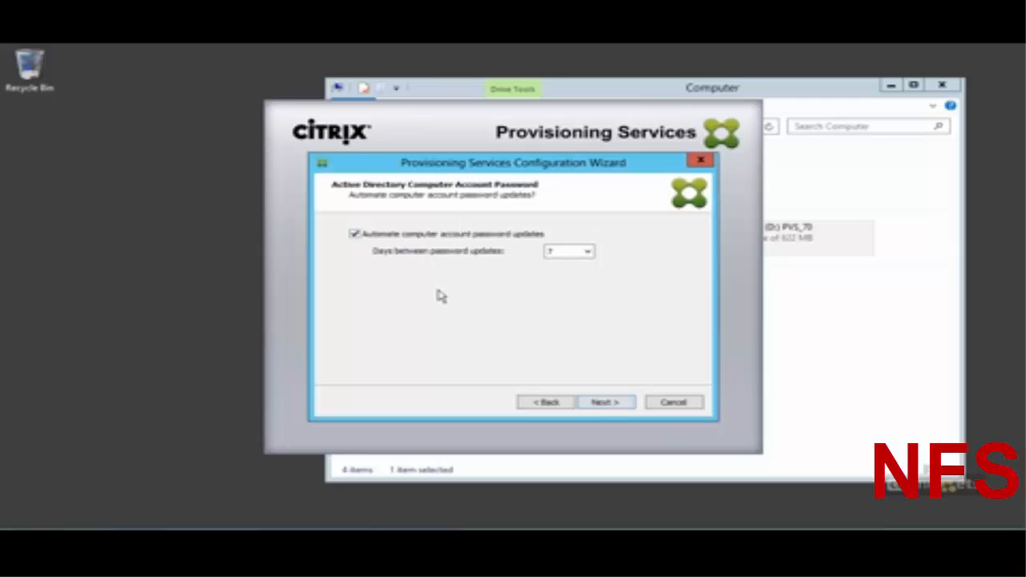
# Step: Keep automatic computer account password updates every 7 days and move on to network communications
pyautogui.click(607, 410)
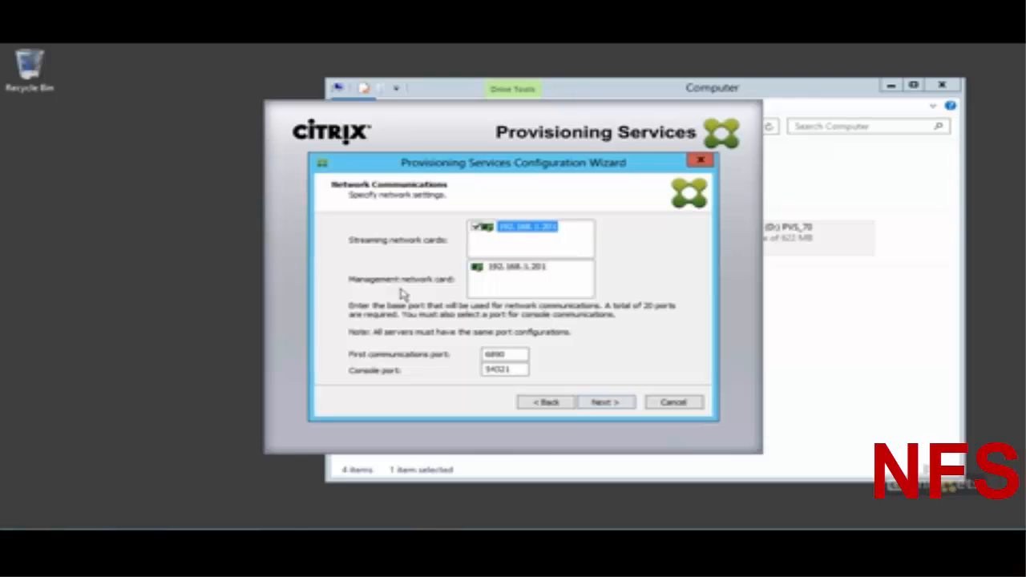
# Step: Accept the 192.168.1.201 network card with ports 6890 and 54321 and continue
pyautogui.click(611, 410)
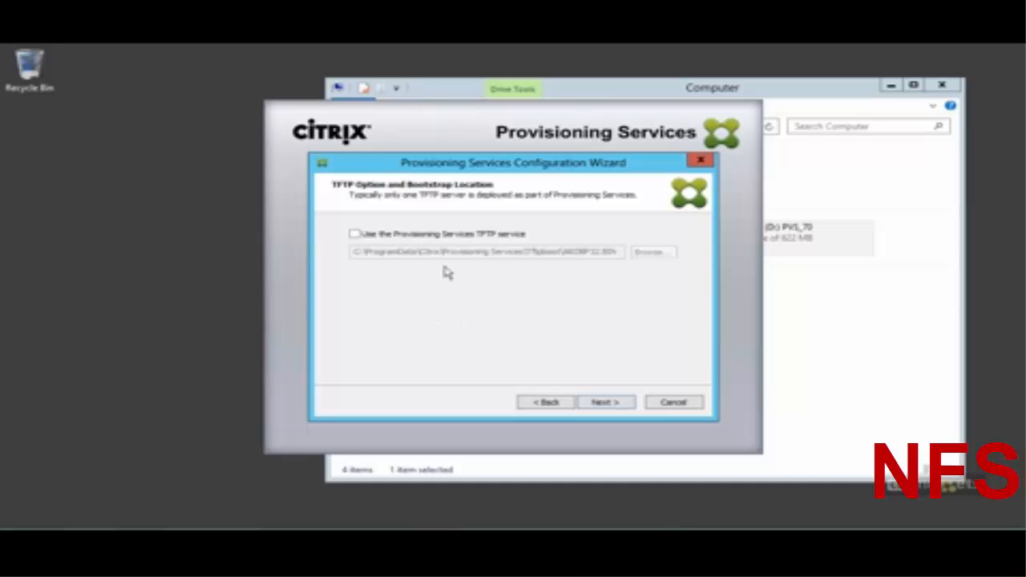
# Step: Turn on the Provisioning Services TFTP service with the default bootstrap location and continue
pyautogui.click(444, 236)
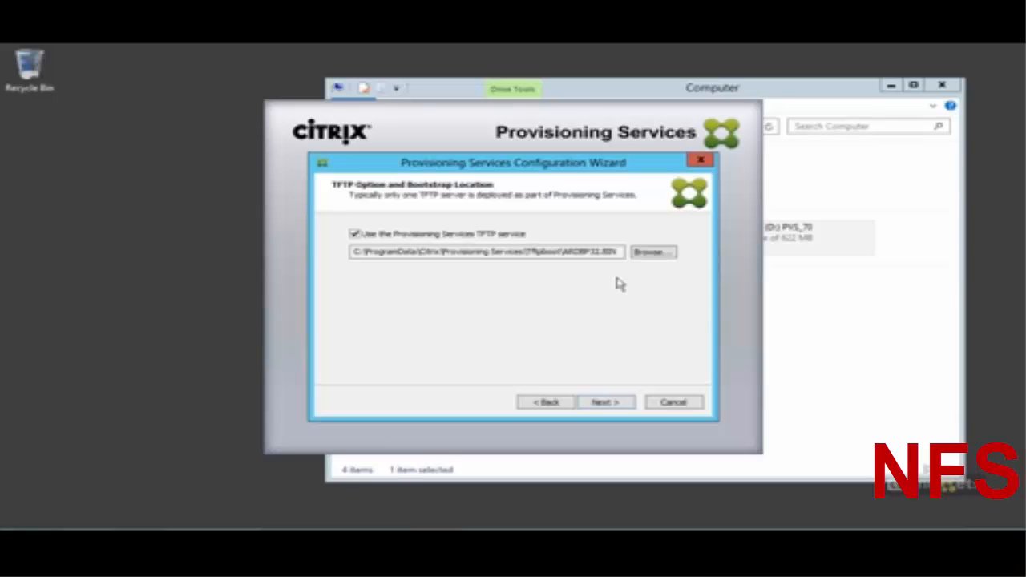
pyautogui.click(606, 405)
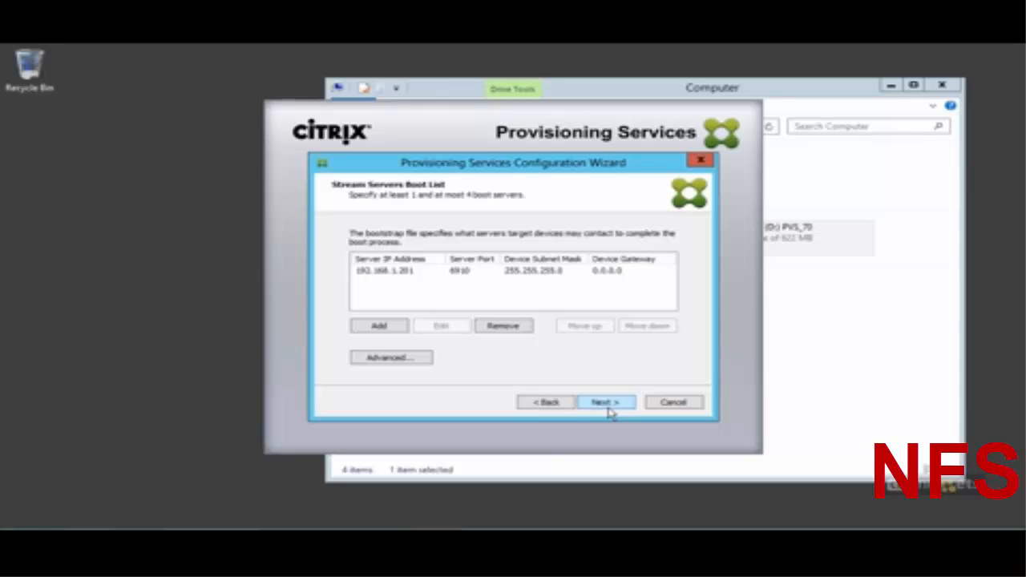
# Step: Change the 192.168.1.201 boot server's gateway to 192.168.1.1, then view its advanced boot list options
pyautogui.click(407, 277)
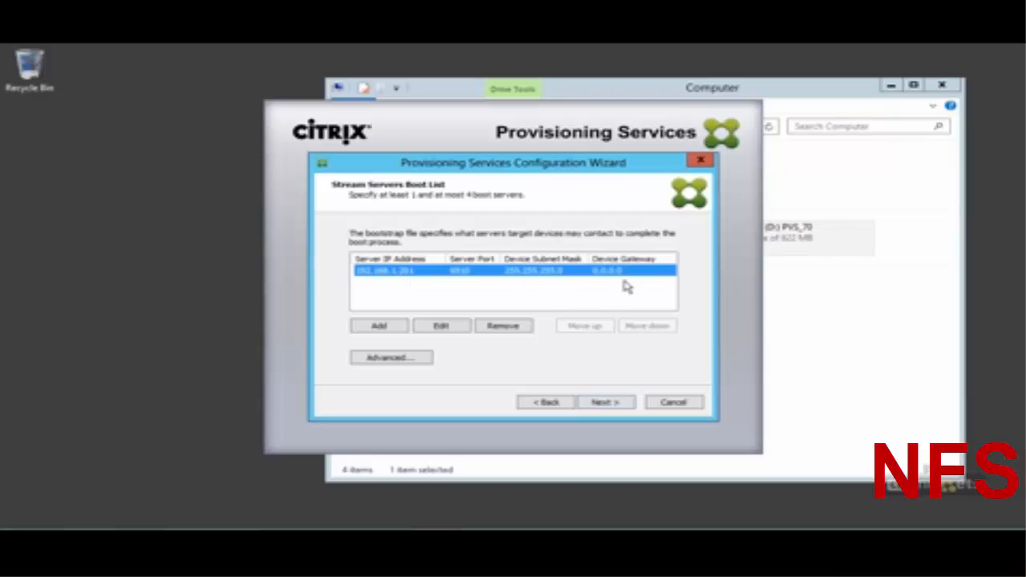
pyautogui.click(454, 327)
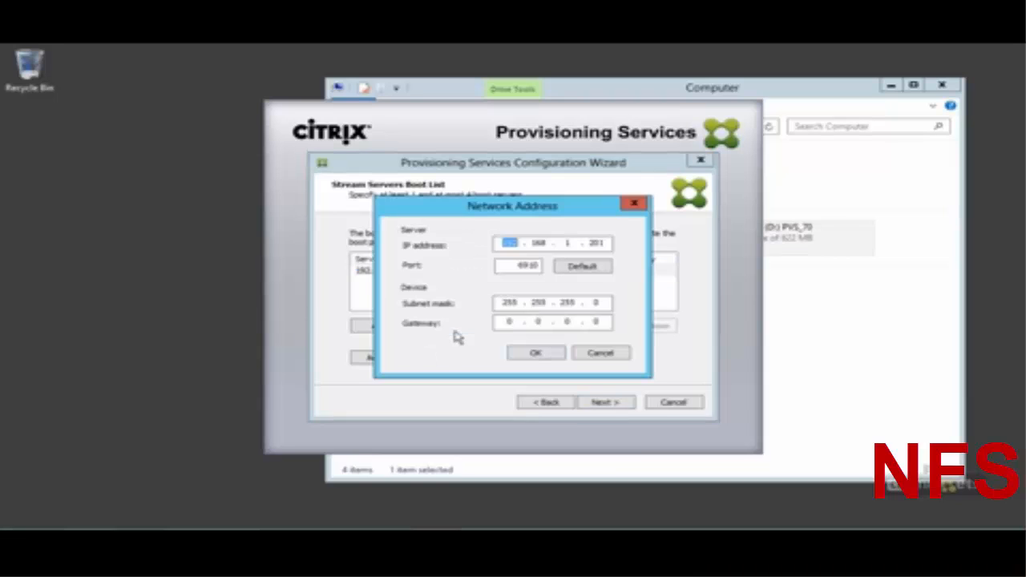
pyautogui.click(607, 326)
pyautogui.press('BackSpace')
pyautogui.press('BackSpace')
pyautogui.press('BackSpace')
pyautogui.press('BackSpace')
pyautogui.write('192 . 168 . 1 . 0')
pyautogui.click(553, 357)
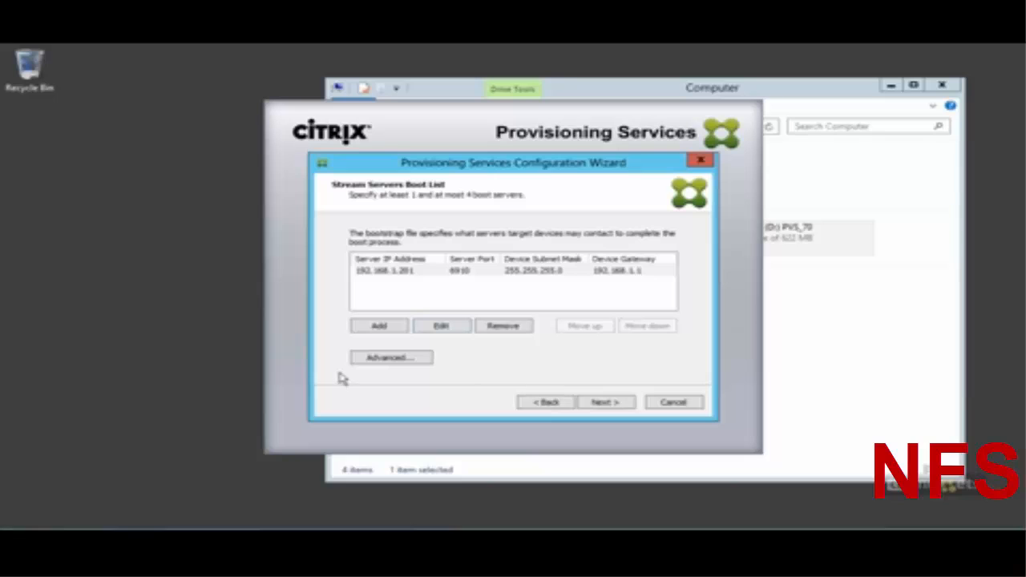
pyautogui.click(407, 360)
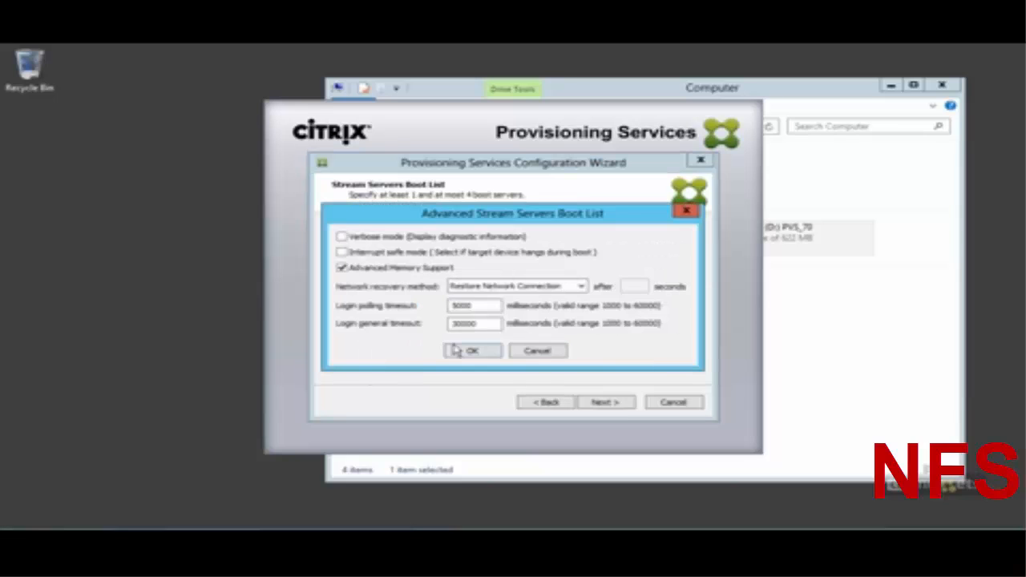
# Step: Close the advanced options, finish the configuration and acknowledge the Windows Firewall warning
pyautogui.click(557, 359)
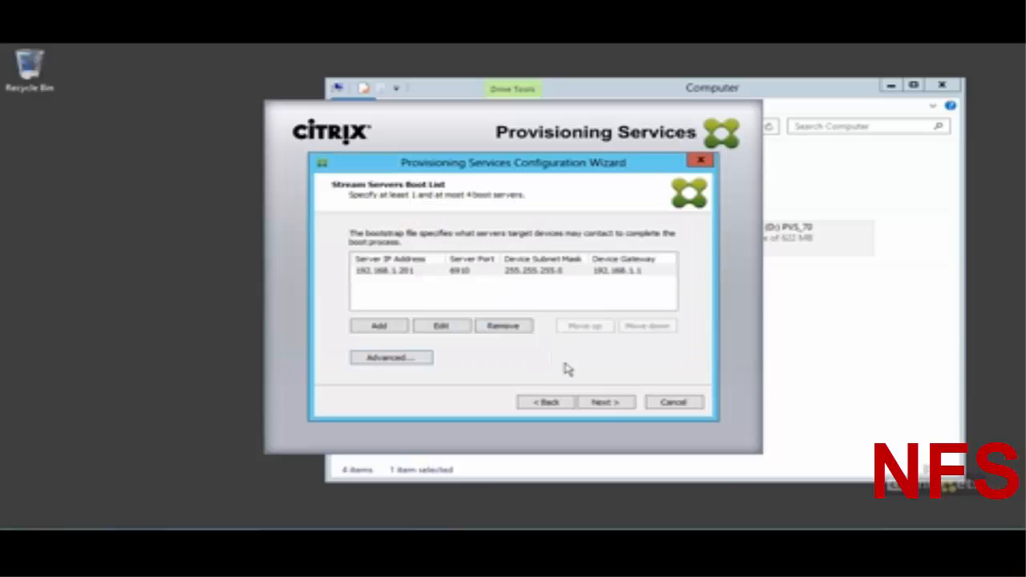
pyautogui.click(614, 411)
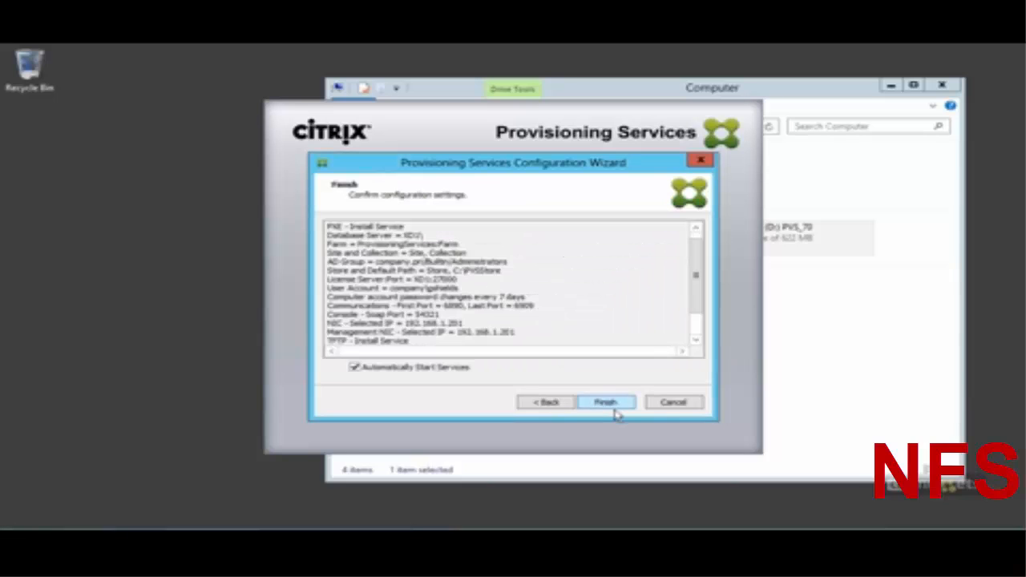
pyautogui.click(615, 411)
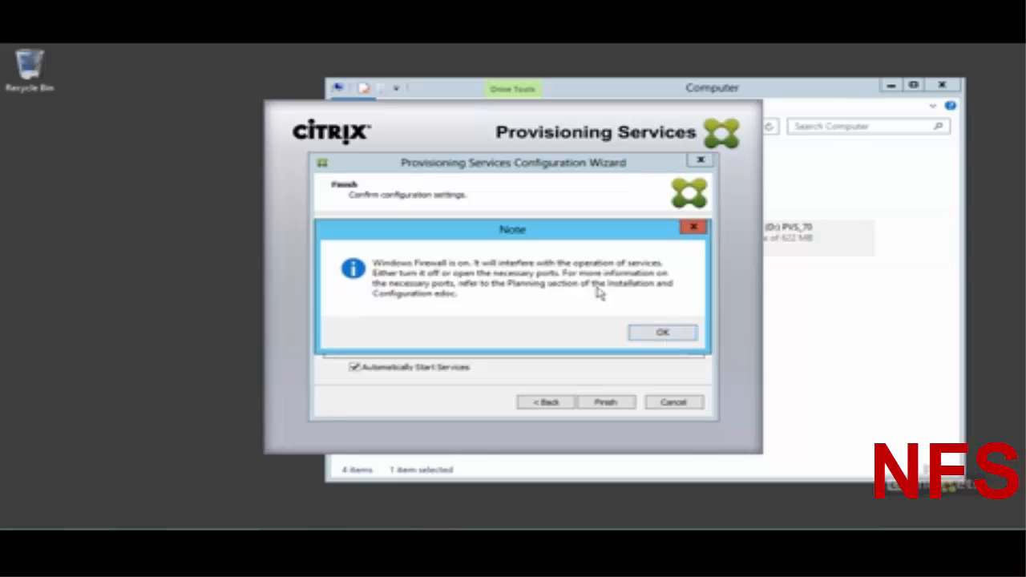
pyautogui.click(654, 333)
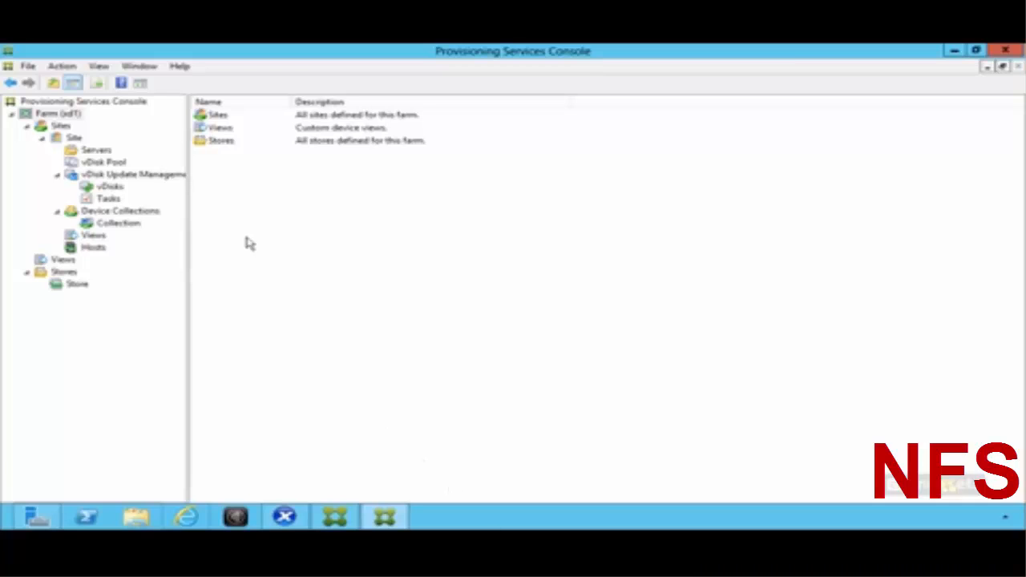
# Step: Browse Sites down to Site, then view the empty Store under Stores
pyautogui.click(61, 125)
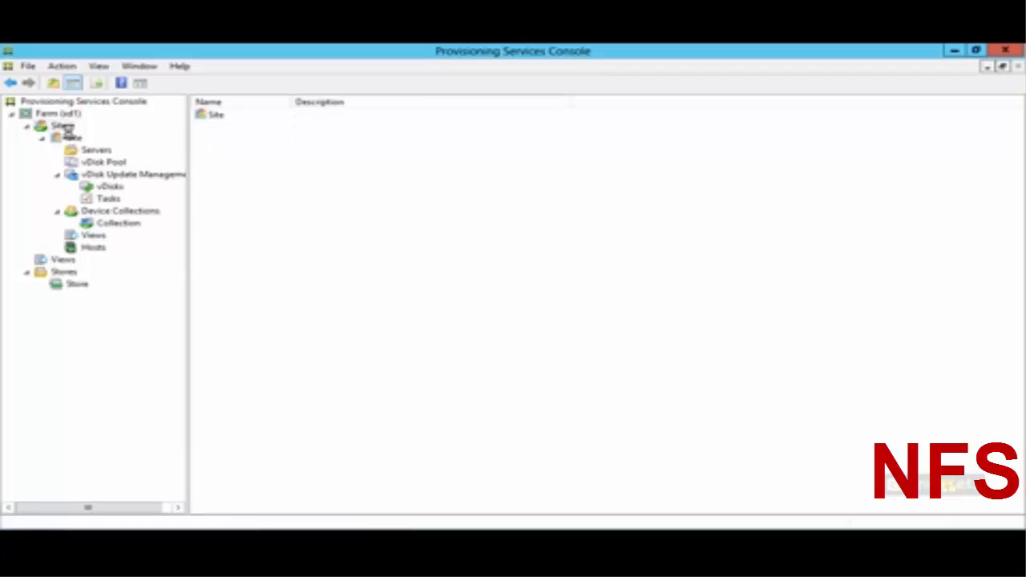
pyautogui.press('Down')
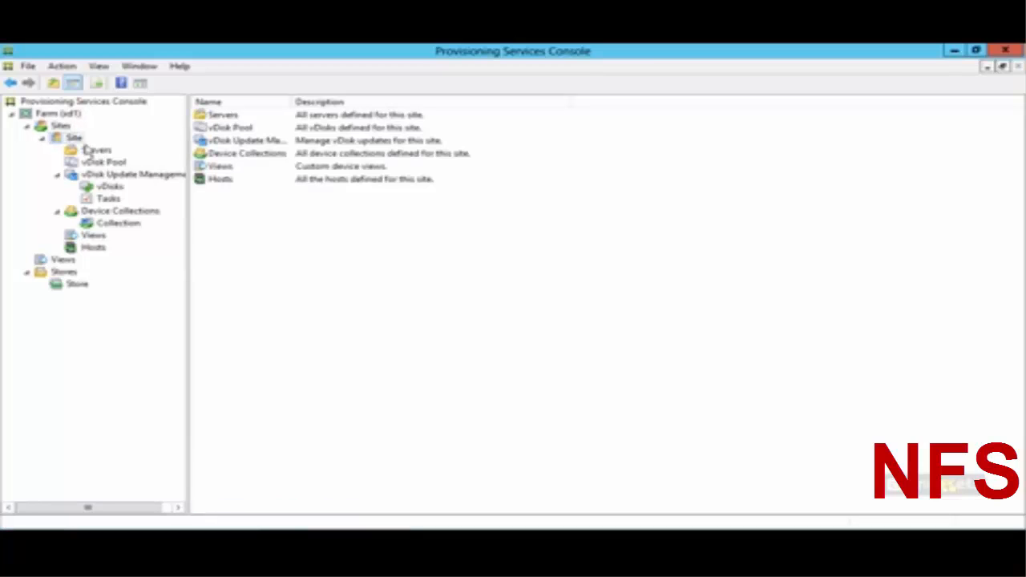
pyautogui.click(78, 286)
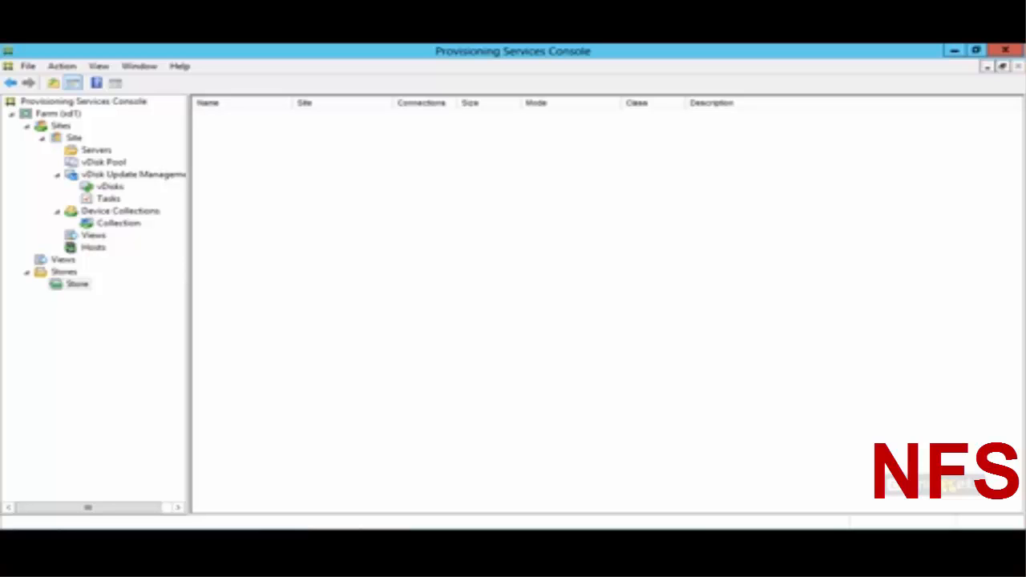
pyautogui.moveTo(578, 134)
pyautogui.mouseDown()
pyautogui.moveTo(438, 135)
pyautogui.moveTo(621, 180)
pyautogui.moveTo(507, 162)
pyautogui.moveTo(543, 167)
pyautogui.moveTo(545, 179)
pyautogui.mouseUp()
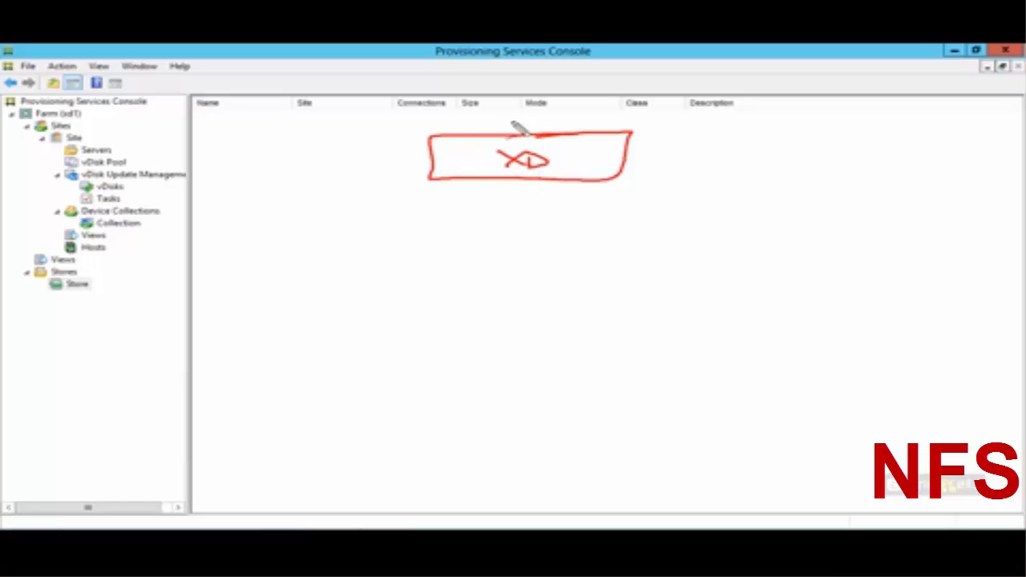
pyautogui.moveTo(513, 128); pyautogui.dragTo(522, 66)
pyautogui.moveTo(517, 81); pyautogui.dragTo(512, 84)
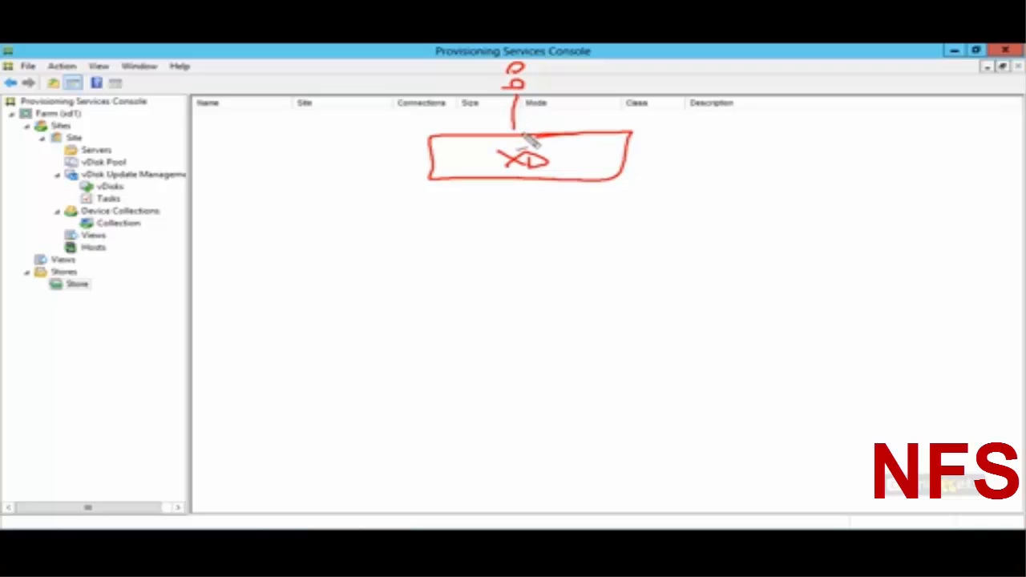
pyautogui.moveTo(504, 119); pyautogui.dragTo(513, 129)
pyautogui.moveTo(526, 194)
pyautogui.mouseDown()
pyautogui.moveTo(526, 207)
pyautogui.moveTo(657, 238)
pyautogui.moveTo(630, 305)
pyautogui.moveTo(666, 280)
pyautogui.moveTo(678, 289)
pyautogui.moveTo(673, 303)
pyautogui.mouseUp()
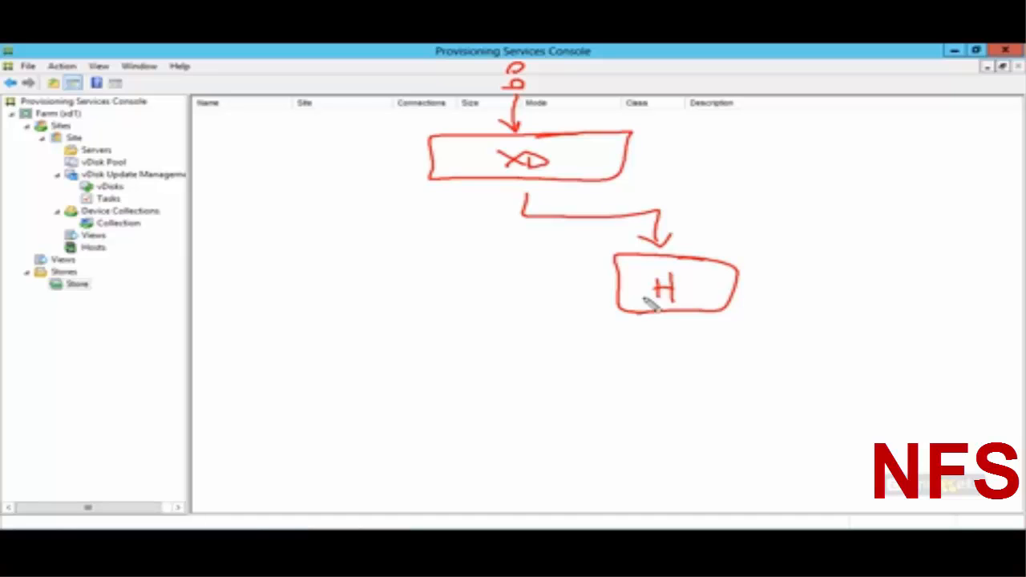
pyautogui.click(593, 175)
pyautogui.click(705, 268)
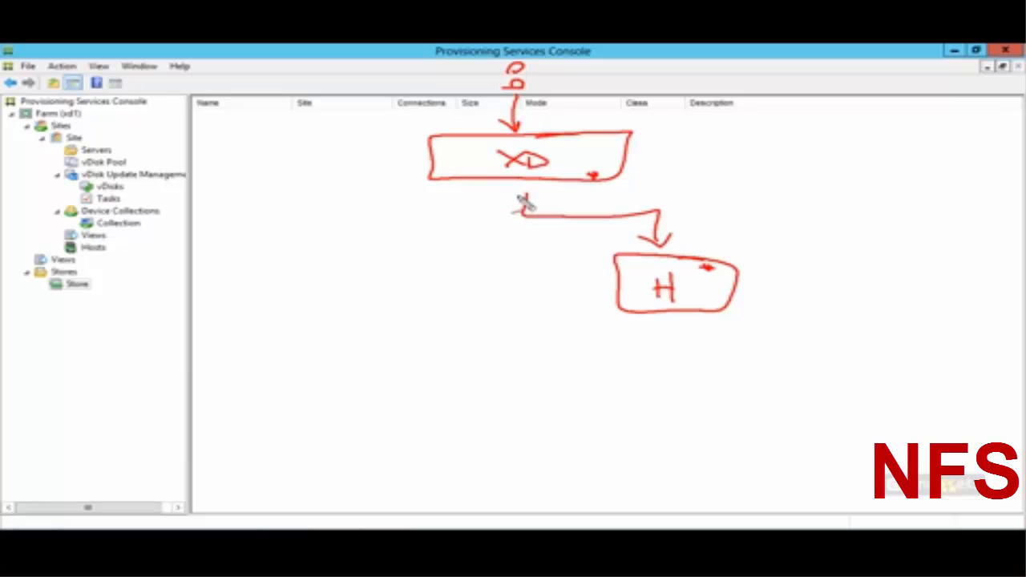
pyautogui.moveTo(506, 192)
pyautogui.mouseDown()
pyautogui.moveTo(408, 257)
pyautogui.moveTo(449, 270)
pyautogui.moveTo(348, 268)
pyautogui.moveTo(504, 316)
pyautogui.moveTo(410, 281)
pyautogui.mouseUp()
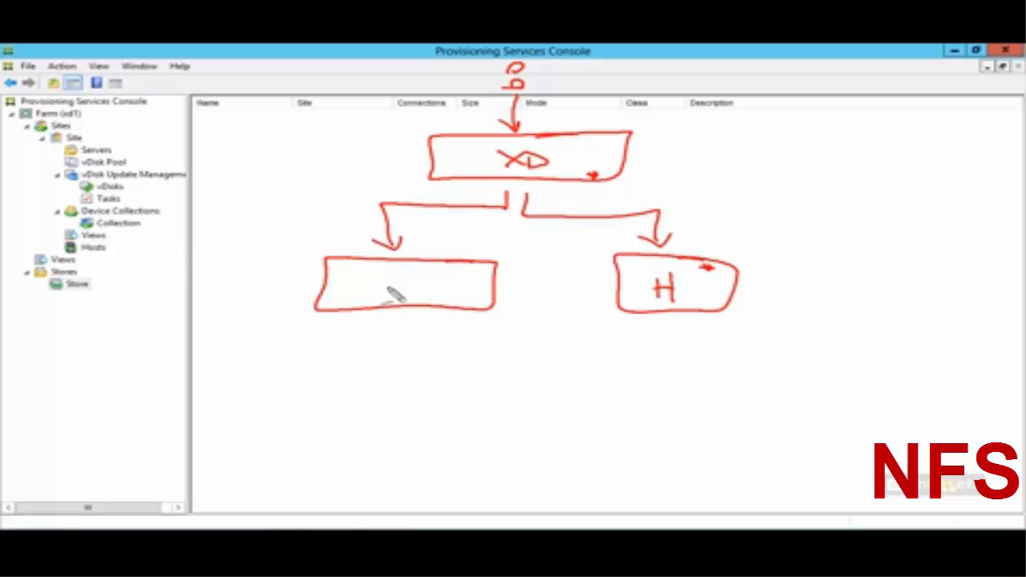
pyautogui.moveTo(378, 273); pyautogui.dragTo(378, 299)
pyautogui.moveTo(378, 274)
pyautogui.mouseDown()
pyautogui.moveTo(379, 287)
pyautogui.moveTo(408, 281)
pyautogui.mouseUp()
pyautogui.moveTo(426, 279); pyautogui.dragTo(412, 295)
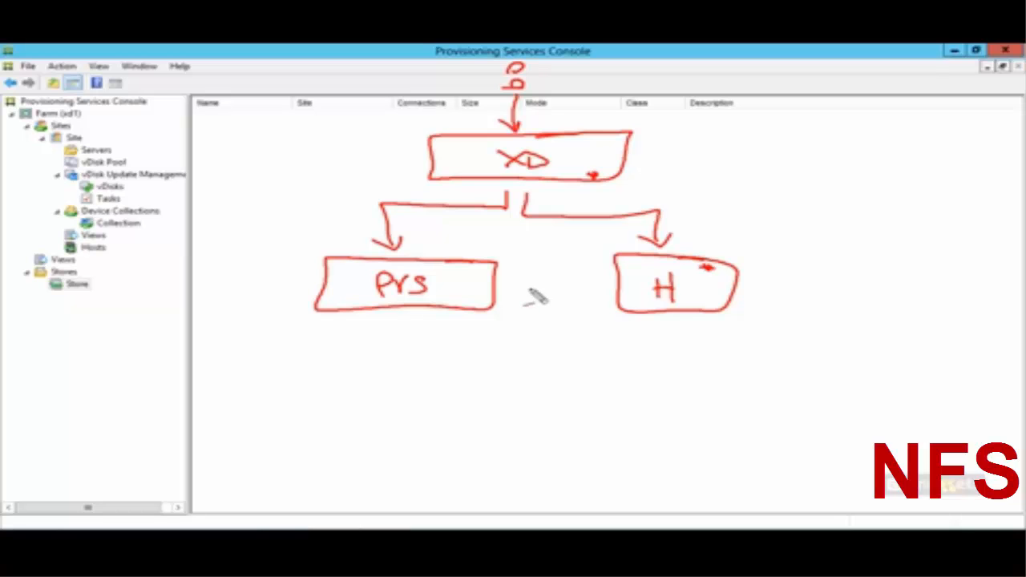
pyautogui.moveTo(513, 283)
pyautogui.mouseDown()
pyautogui.moveTo(601, 286)
pyautogui.moveTo(590, 292)
pyautogui.mouseUp()
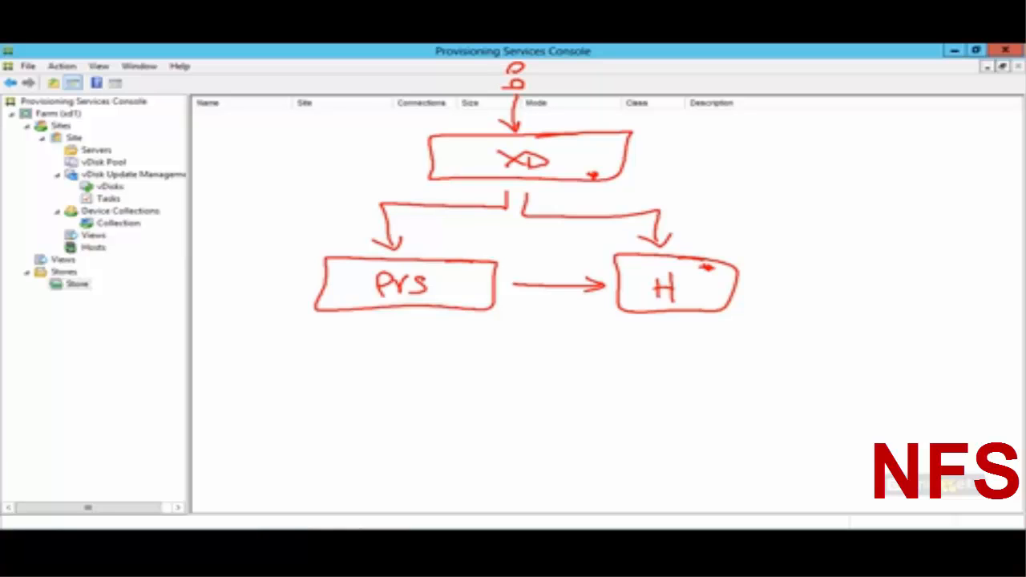
pyautogui.moveTo(403, 315)
pyautogui.mouseDown()
pyautogui.moveTo(402, 355)
pyautogui.moveTo(410, 344)
pyautogui.mouseUp()
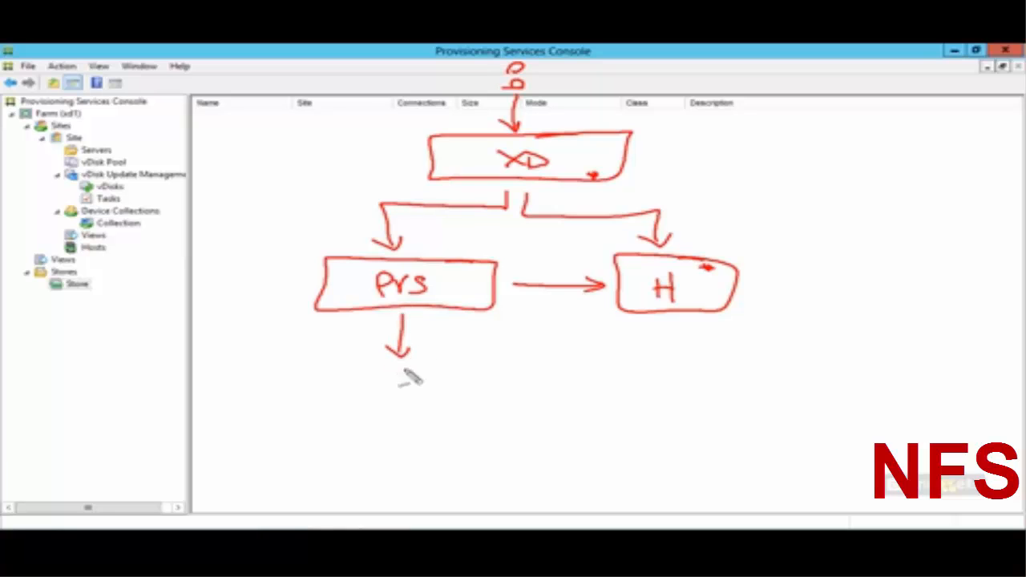
pyautogui.moveTo(486, 361)
pyautogui.mouseDown()
pyautogui.moveTo(347, 364)
pyautogui.moveTo(505, 367)
pyautogui.mouseUp()
pyautogui.moveTo(378, 401); pyautogui.dragTo(395, 397)
pyautogui.moveTo(402, 383)
pyautogui.mouseDown()
pyautogui.moveTo(403, 397)
pyautogui.moveTo(425, 403)
pyautogui.moveTo(465, 398)
pyautogui.mouseUp()
pyautogui.moveTo(470, 383); pyautogui.dragTo(483, 397)
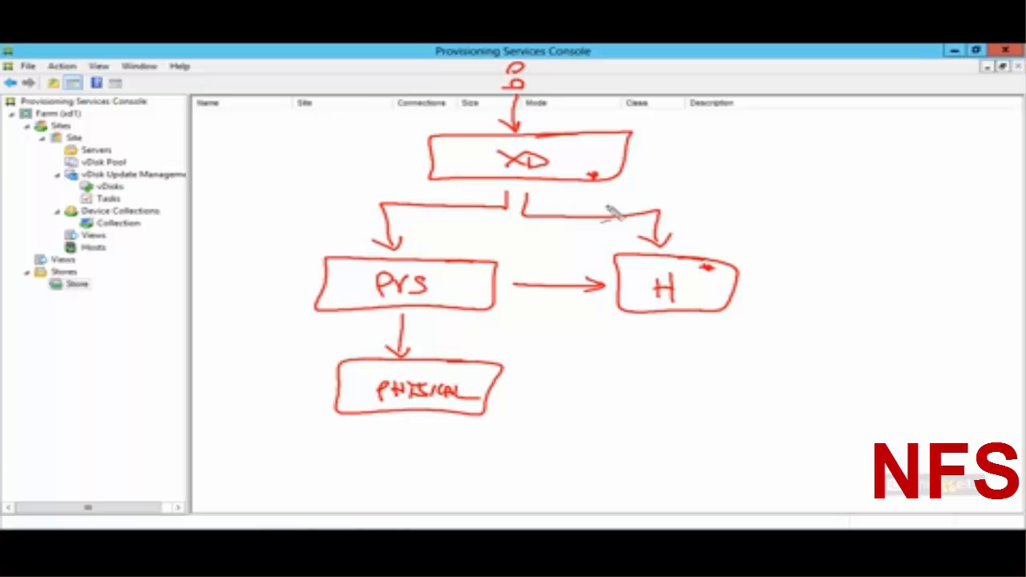
pyautogui.moveTo(536, 63)
pyautogui.mouseDown()
pyautogui.moveTo(550, 106)
pyautogui.moveTo(500, 120)
pyautogui.mouseUp()
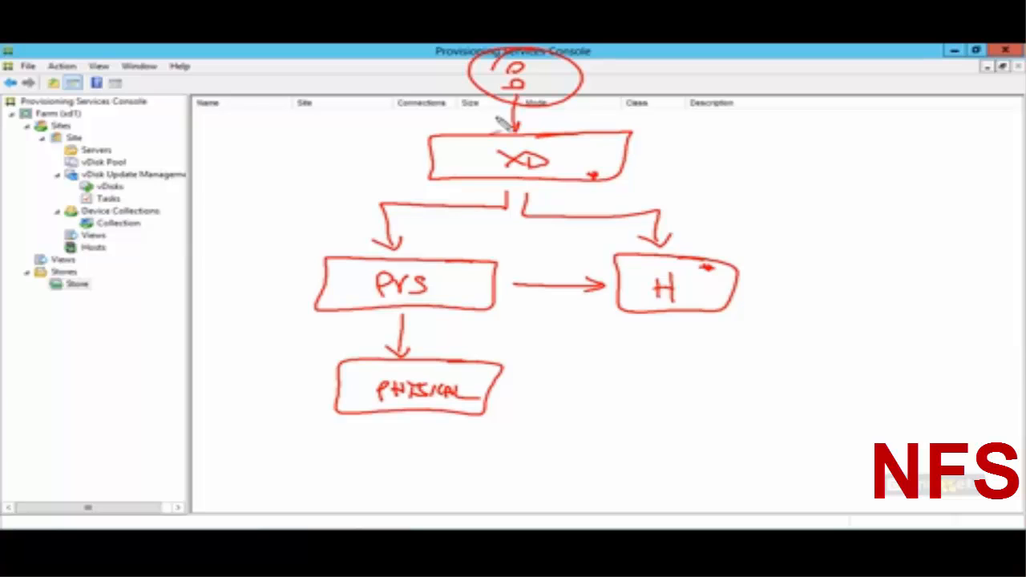
pyautogui.press('Escape')
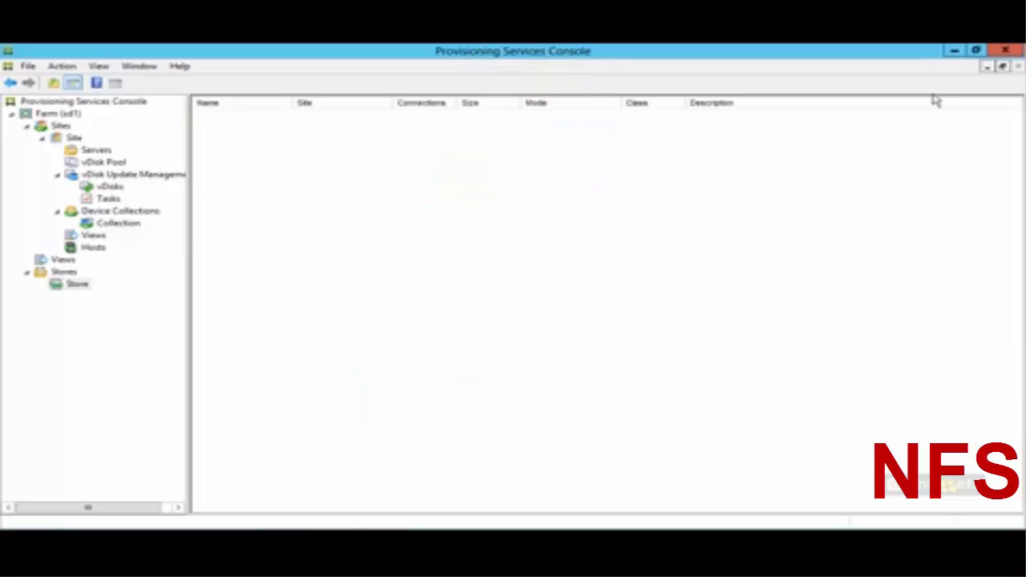
# Step: Minimize the Provisioning Services Console and switch to Citrix Studio's Machine Catalogs
pyautogui.click(954, 50)
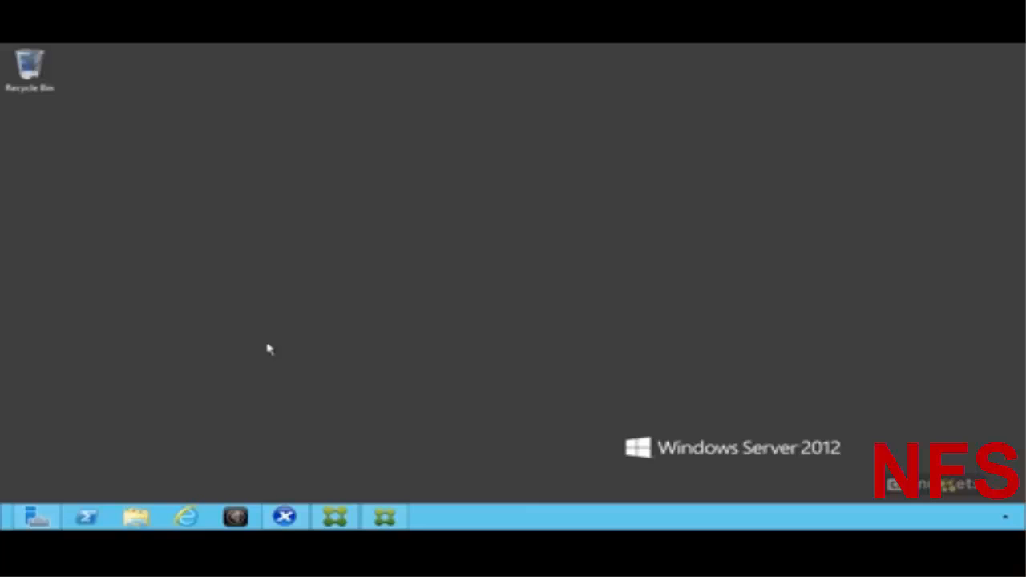
pyautogui.click(333, 519)
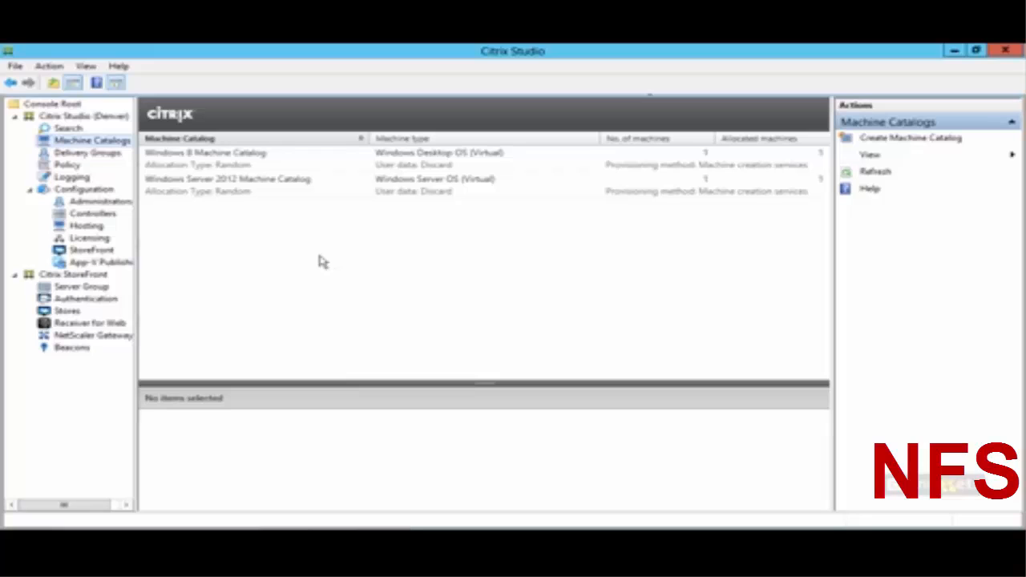
# Step: Create a Windows Desktop OS machine catalog of virtual machines managed by Provisioning Services (PVS)
pyautogui.rightClick(109, 145)
pyautogui.click(161, 158)
pyautogui.click(694, 454)
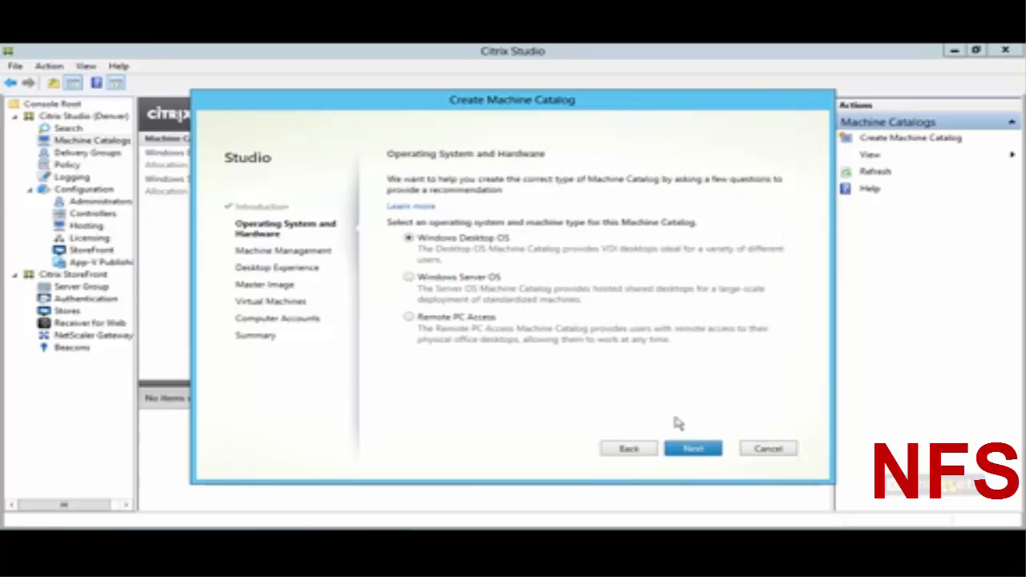
pyautogui.click(692, 454)
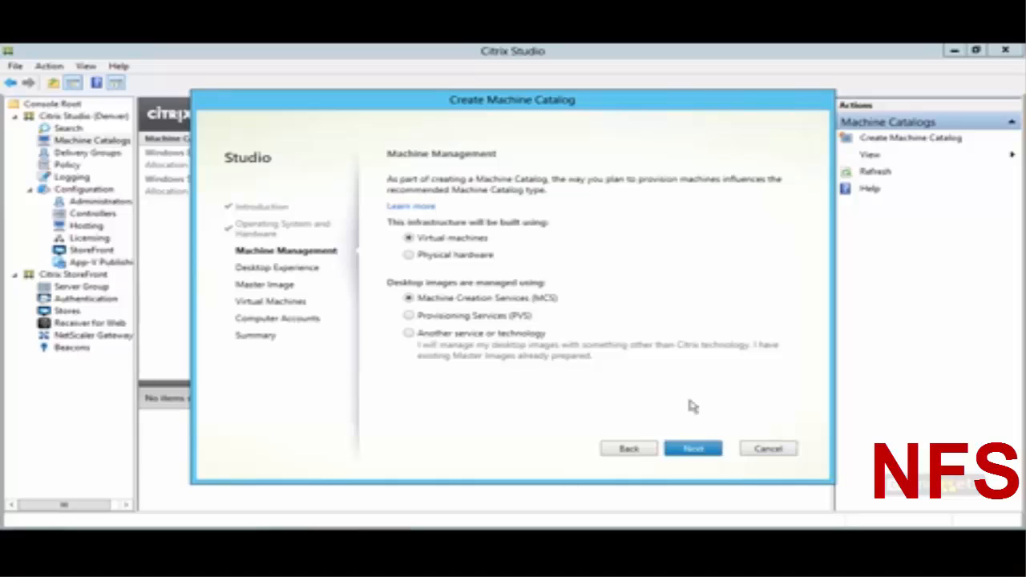
pyautogui.click(479, 304)
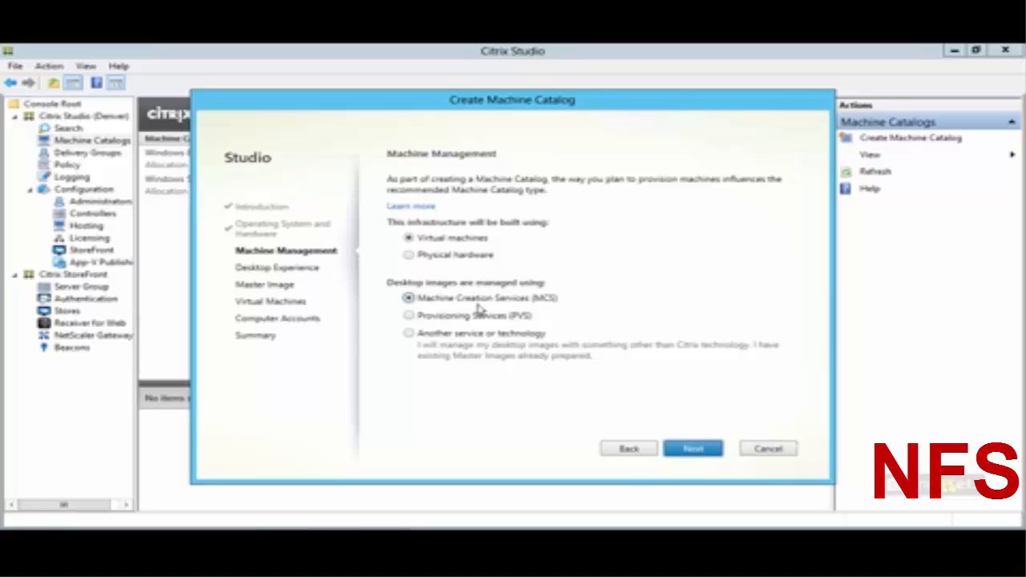
pyautogui.click(490, 323)
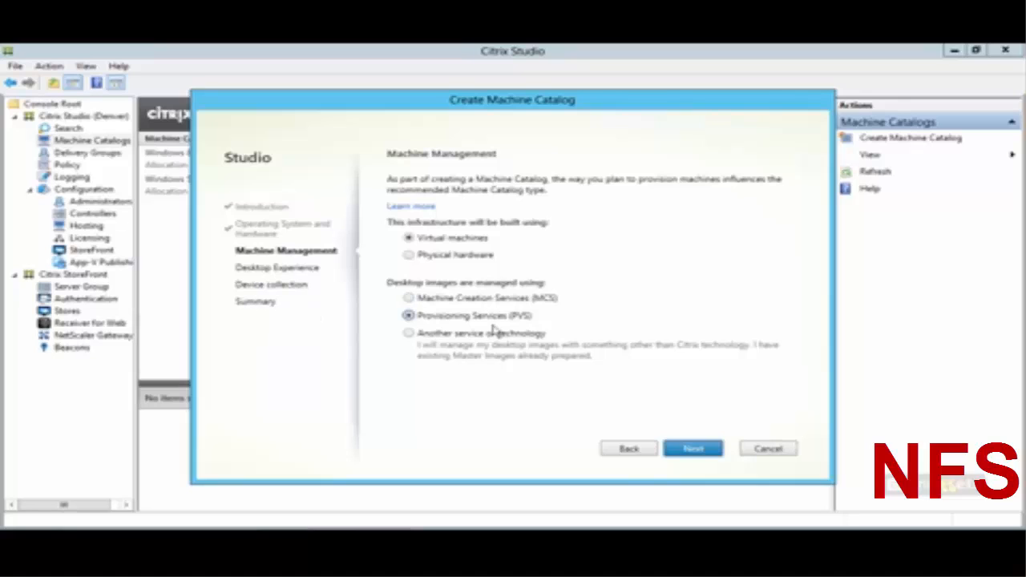